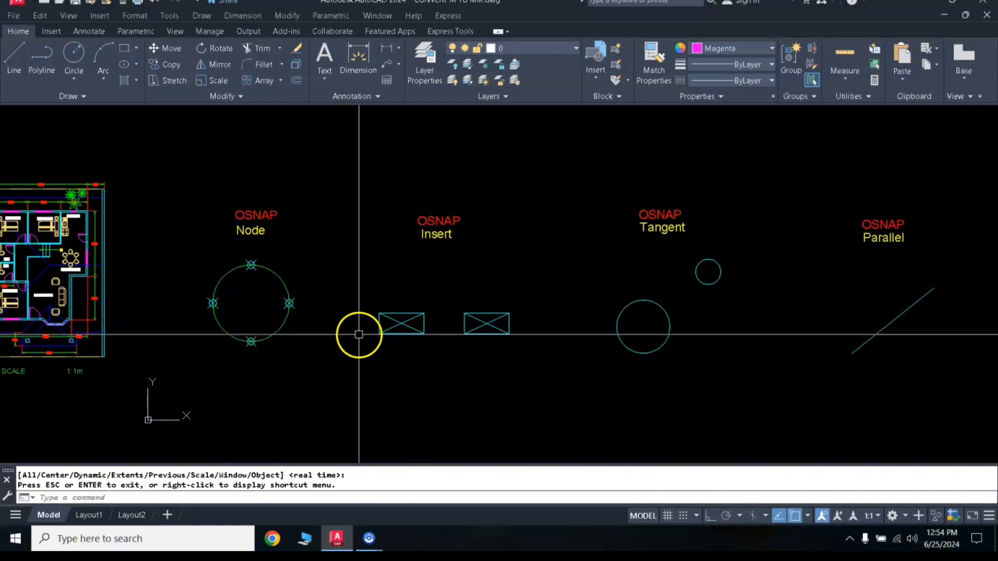
# Draw a magenta rectangle below the circle in the Node example
pyautogui.moveTo(358, 334); pyautogui.dragTo(400, 284, button='middle')
pyautogui.scroll(2, 318, 281)
pyautogui.moveTo(308, 271); pyautogui.dragTo(380, 317, button='middle')
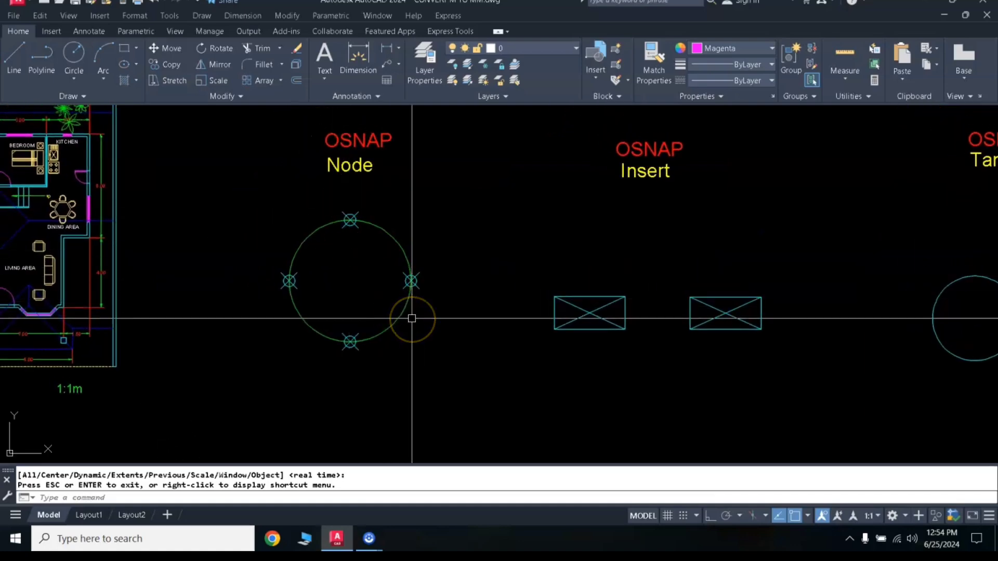
pyautogui.press('Return')
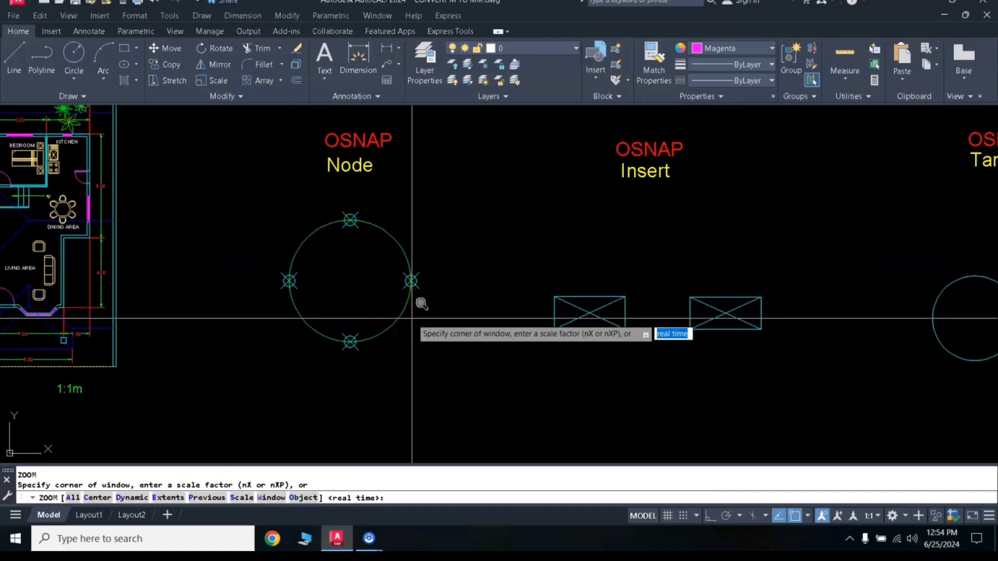
pyautogui.press('Return')
pyautogui.moveTo(434, 338)
pyautogui.mouseDown()
pyautogui.moveTo(454, 384)
pyautogui.moveTo(477, 375)
pyautogui.mouseUp()
pyautogui.rightClick(456, 384)
pyautogui.click(485, 403)
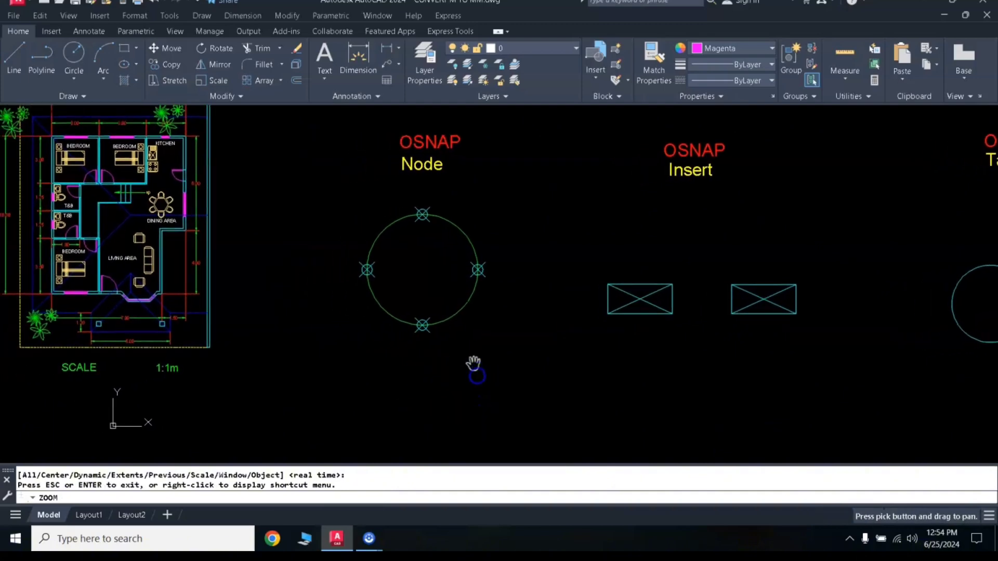
pyautogui.rightClick(475, 365)
pyautogui.click(496, 398)
pyautogui.moveTo(480, 280); pyautogui.dragTo(479, 318)
pyautogui.rightClick(478, 317)
pyautogui.click(520, 322)
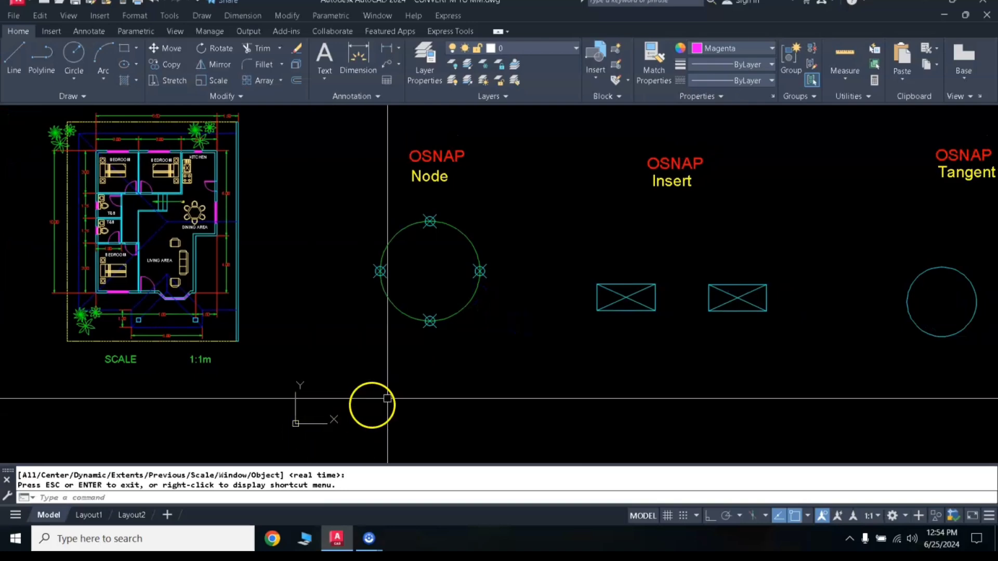
pyautogui.write('rec')
pyautogui.press('Return')
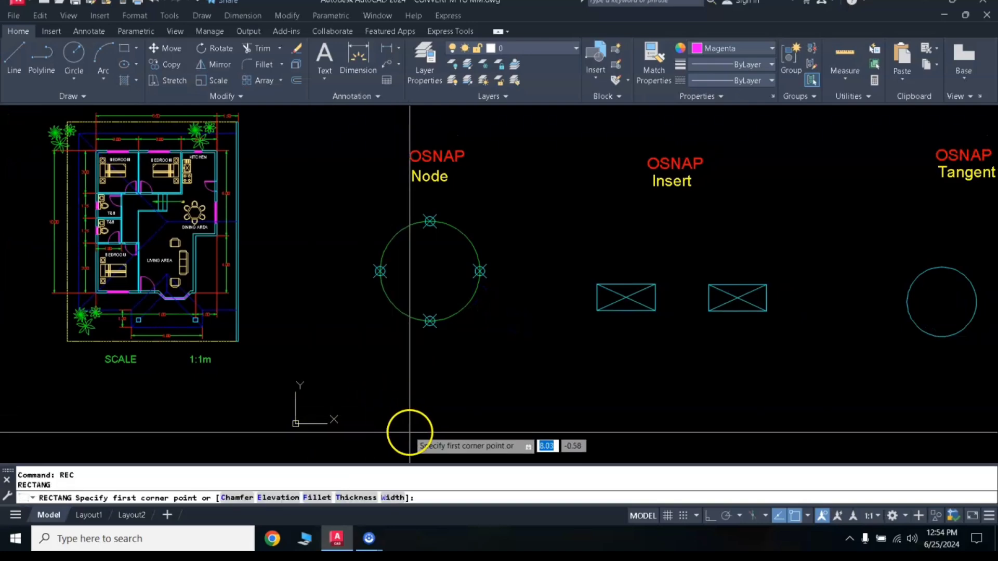
pyautogui.click(396, 390)
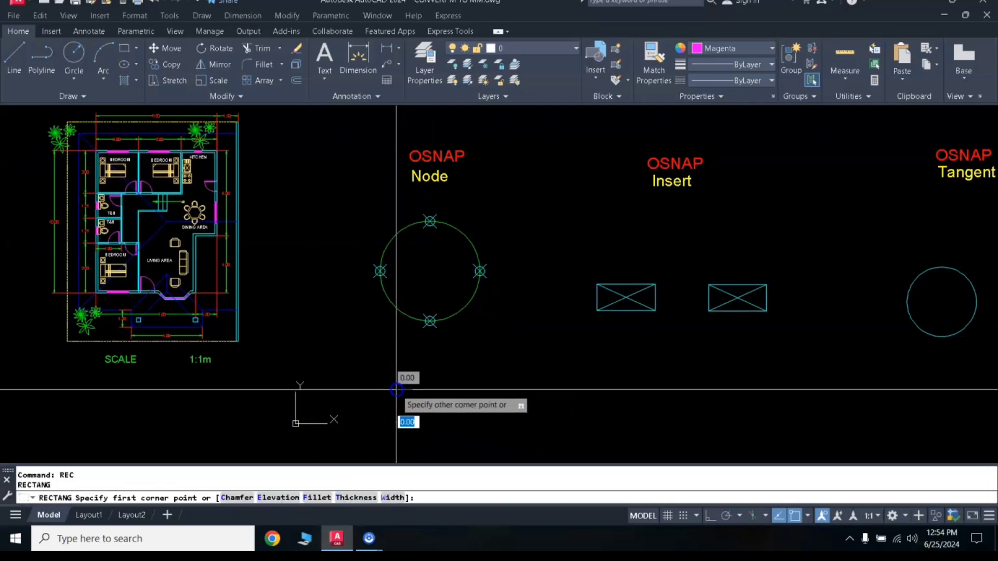
pyautogui.click(511, 437)
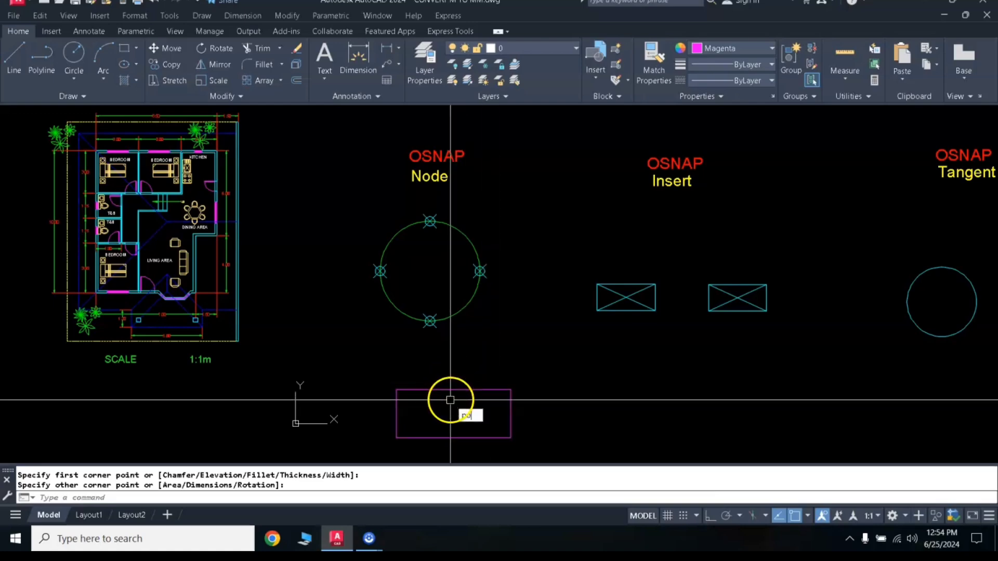
# Place a point at the midpoint of the magenta rectangle's upper edge
pyautogui.write('Ny')
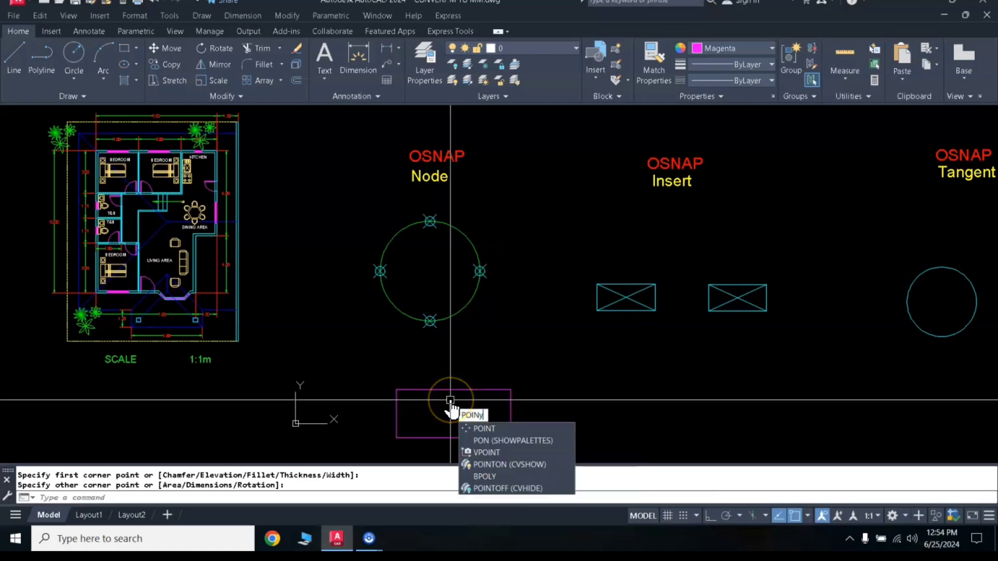
pyautogui.press('BackSpace')
pyautogui.write('t')
pyautogui.press('Return')
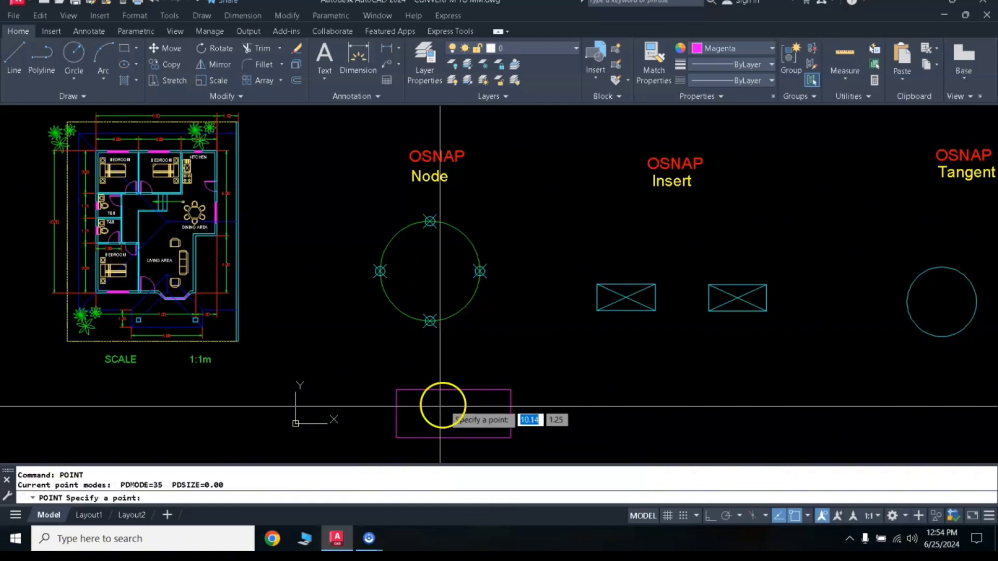
pyautogui.click(453, 388)
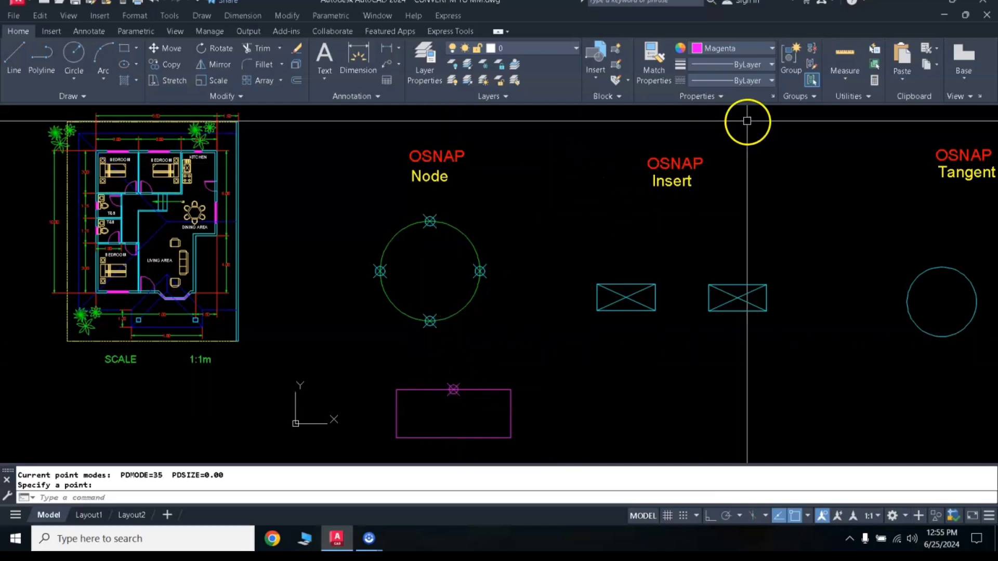
# Set the current object color to Yellow
pyautogui.click(721, 52)
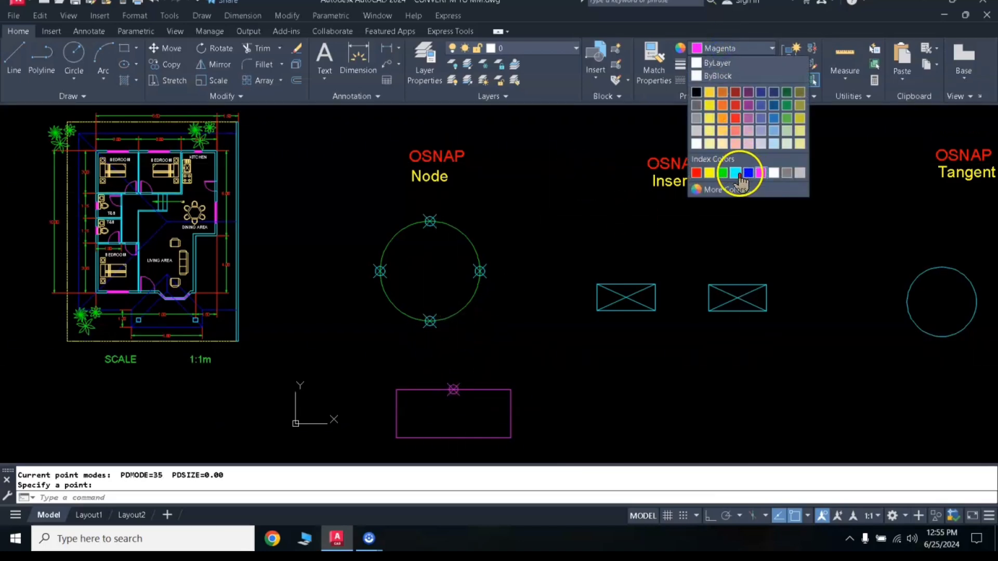
pyautogui.click(736, 173)
pyautogui.click(741, 50)
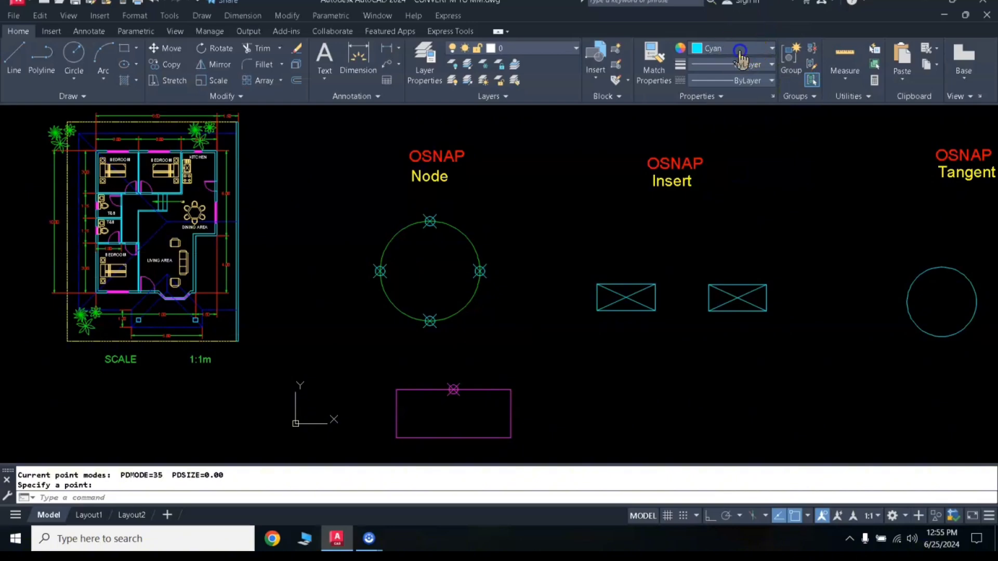
pyautogui.click(723, 173)
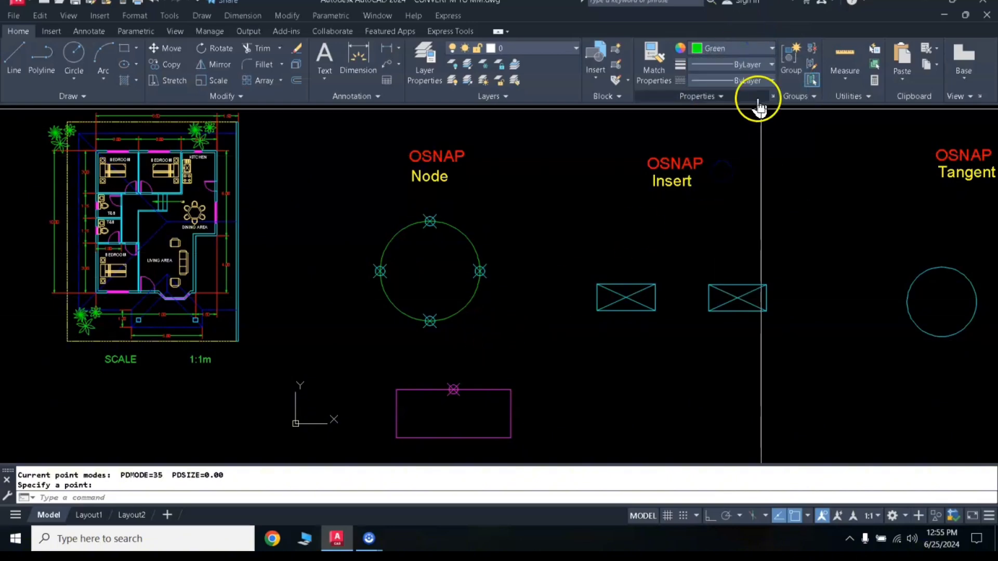
pyautogui.click(729, 47)
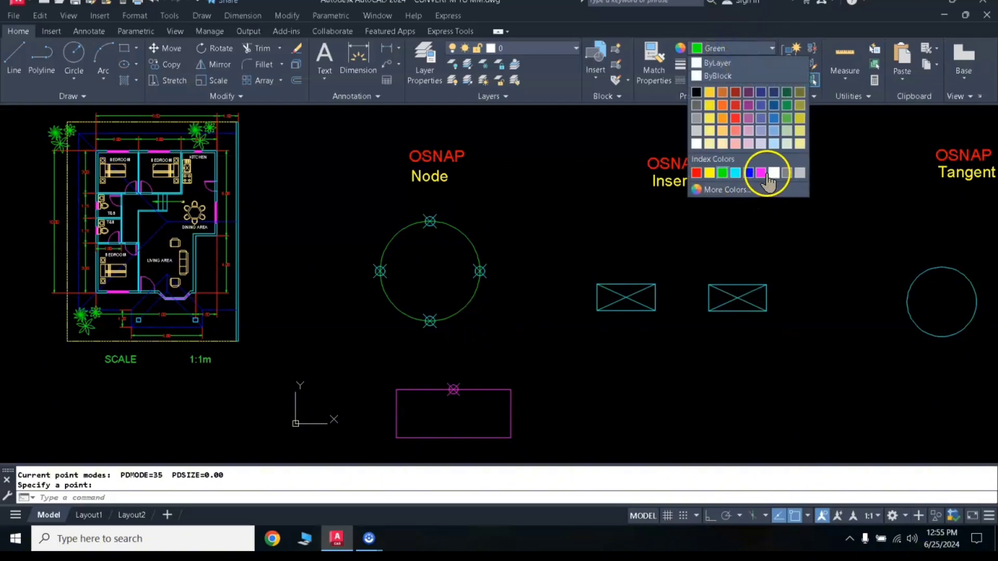
pyautogui.click(710, 173)
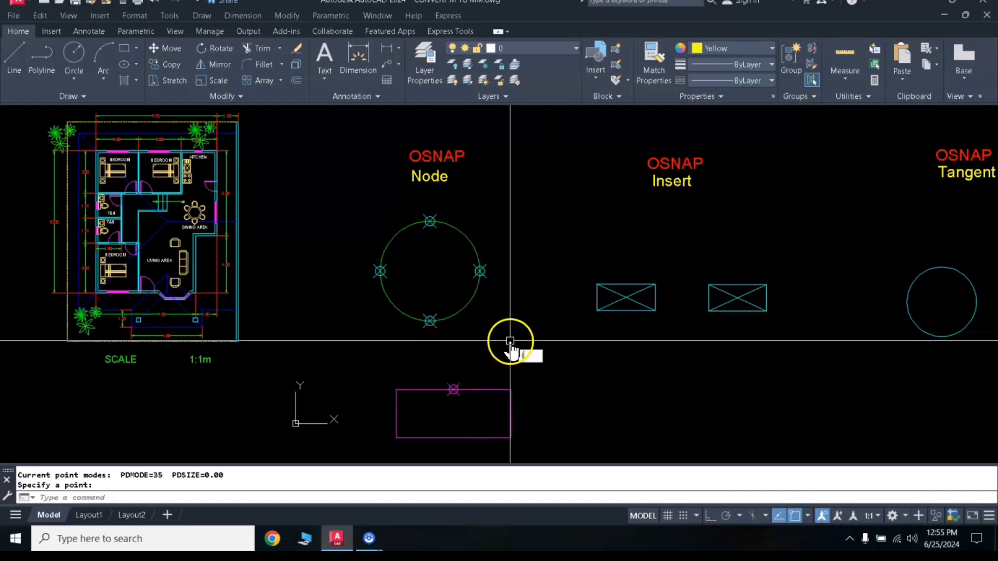
# Draw a line from the rectangle's point to the circle's lowest point, using the Node snap for both ends
pyautogui.write('L')
pyautogui.press('Return')
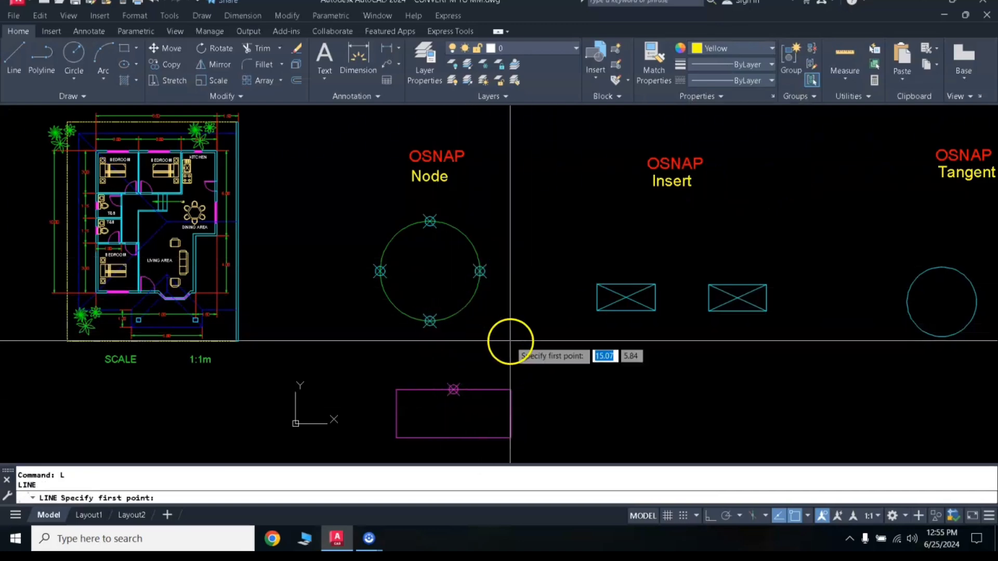
pyautogui.keyDown('shift'); pyautogui.rightClick(538, 308); pyautogui.keyUp('shift')
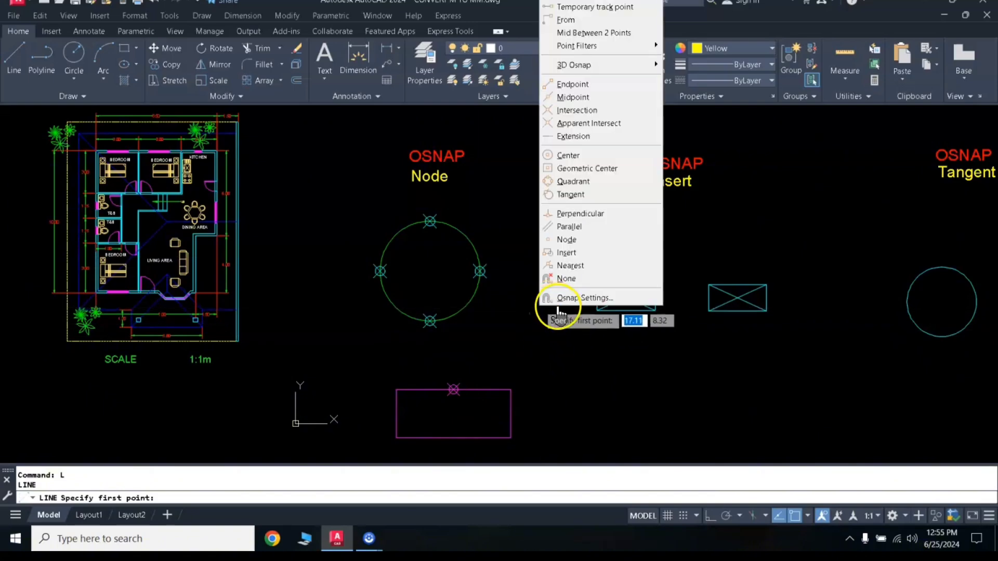
pyautogui.click(568, 240)
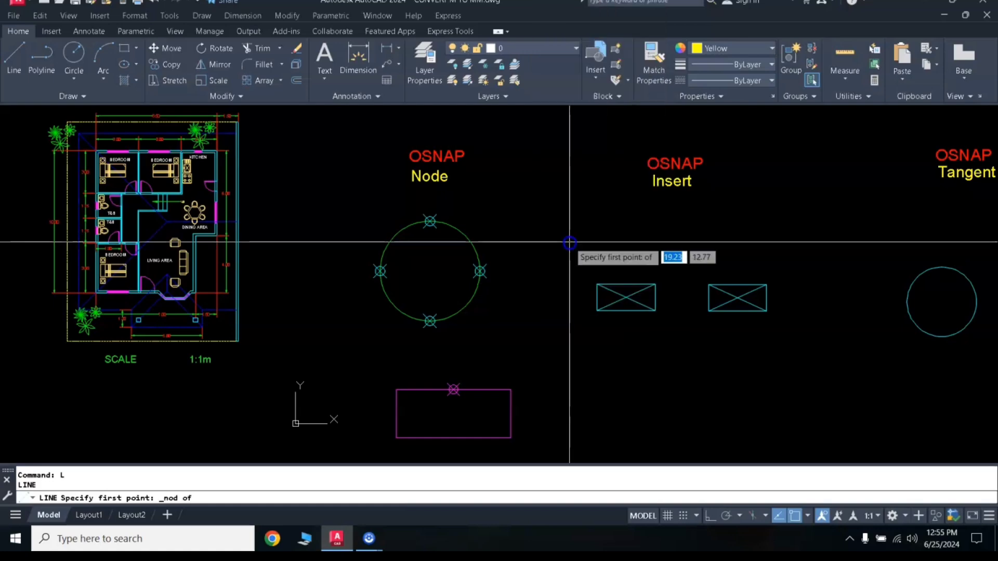
pyautogui.click(453, 389)
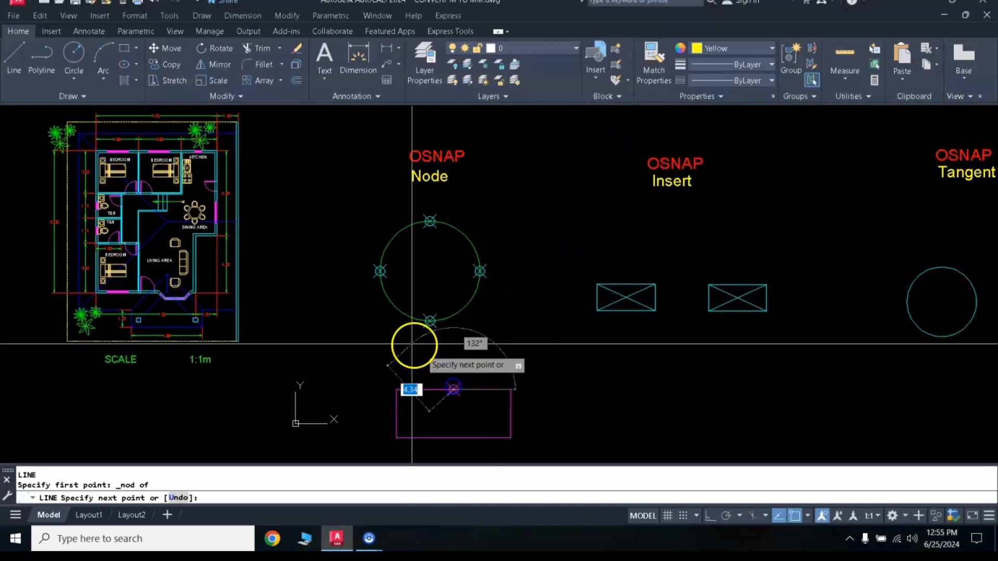
pyautogui.keyDown('shift'); pyautogui.rightClick(441, 344); pyautogui.keyUp('shift')
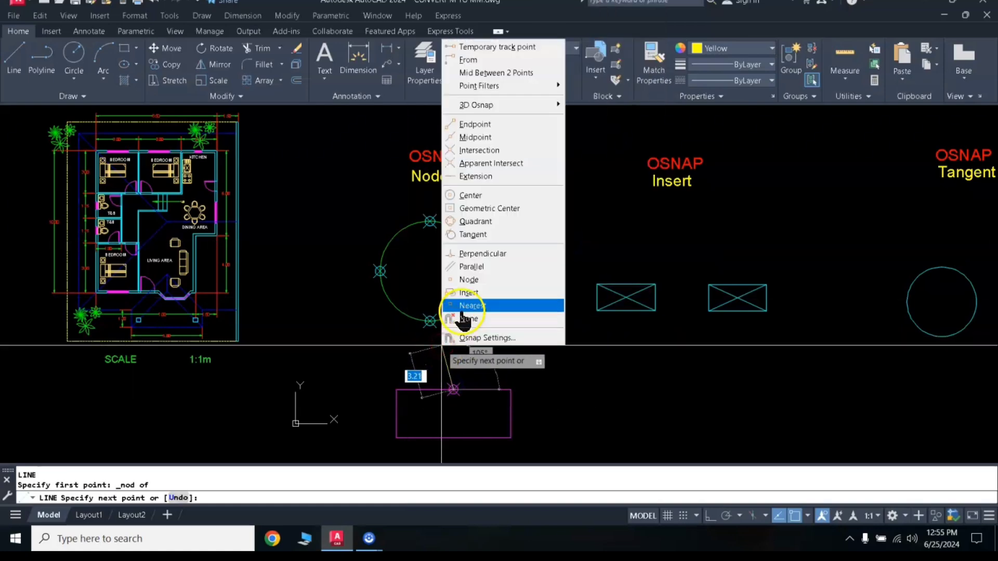
pyautogui.click(468, 279)
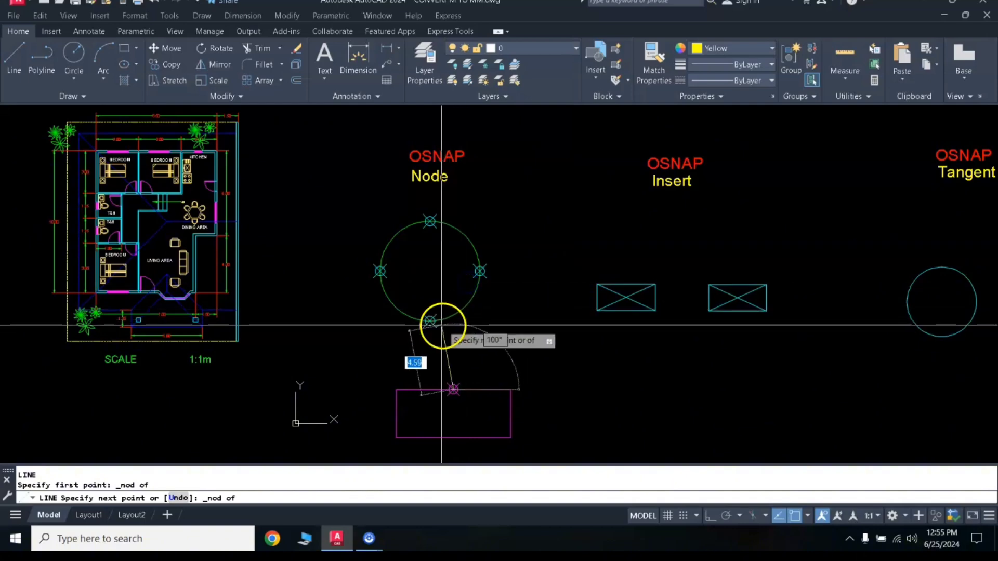
pyautogui.click(429, 321)
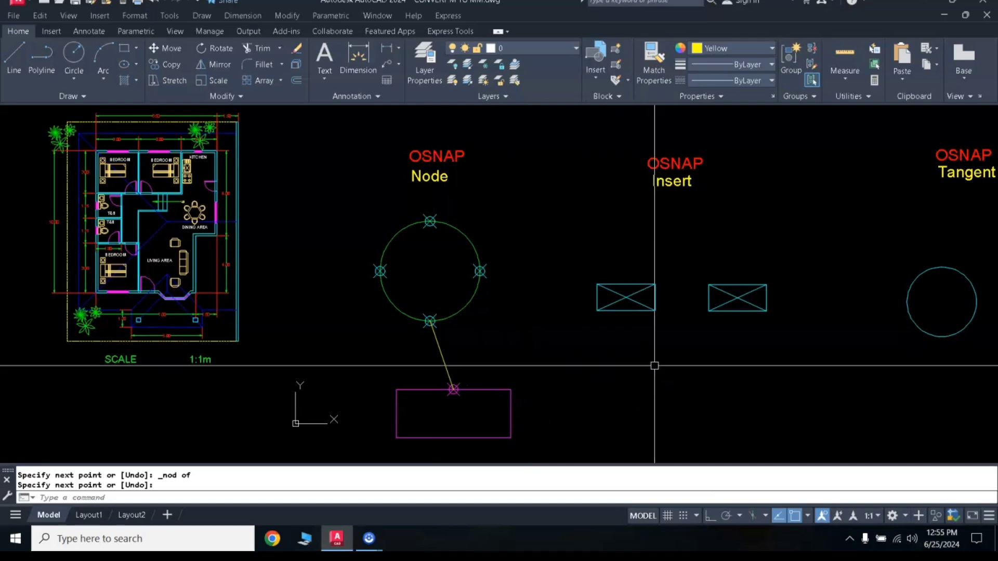
# Draw a yellow rectangle below the two crossed rectangles in the Insert example
pyautogui.moveTo(654, 358)
pyautogui.mouseDown(button='middle')
pyautogui.moveTo(541, 357)
pyautogui.moveTo(517, 343)
pyautogui.mouseUp(button='middle')
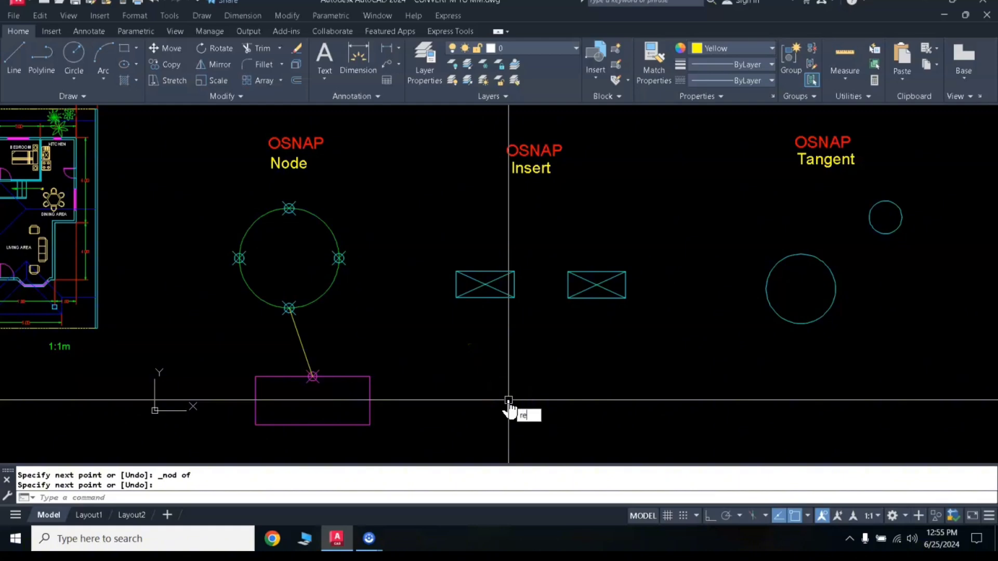
pyautogui.press('Return')
pyautogui.click(502, 363)
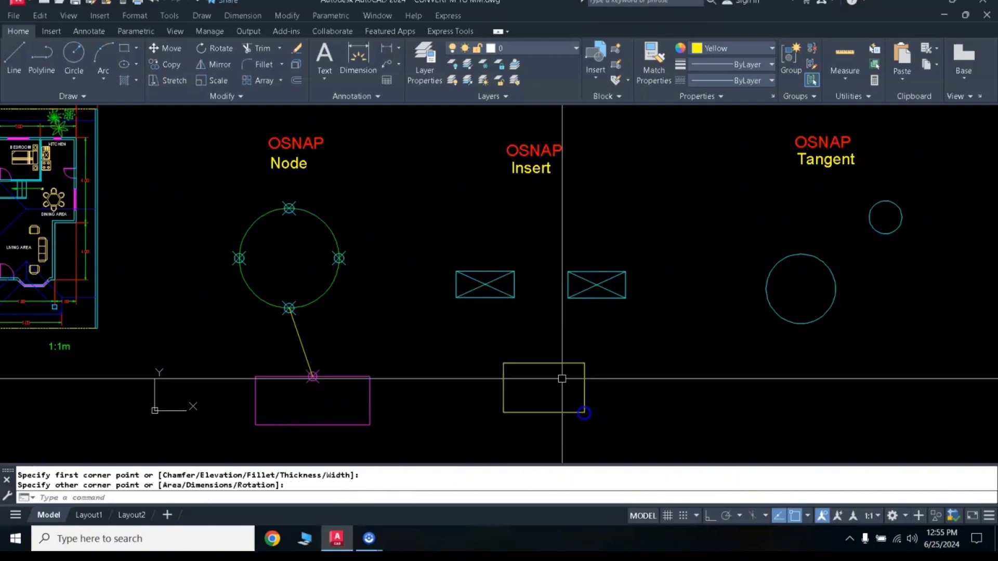
# Draw both diagonal lines corner to corner inside the yellow rectangle
pyautogui.write('L')
pyautogui.press('Return')
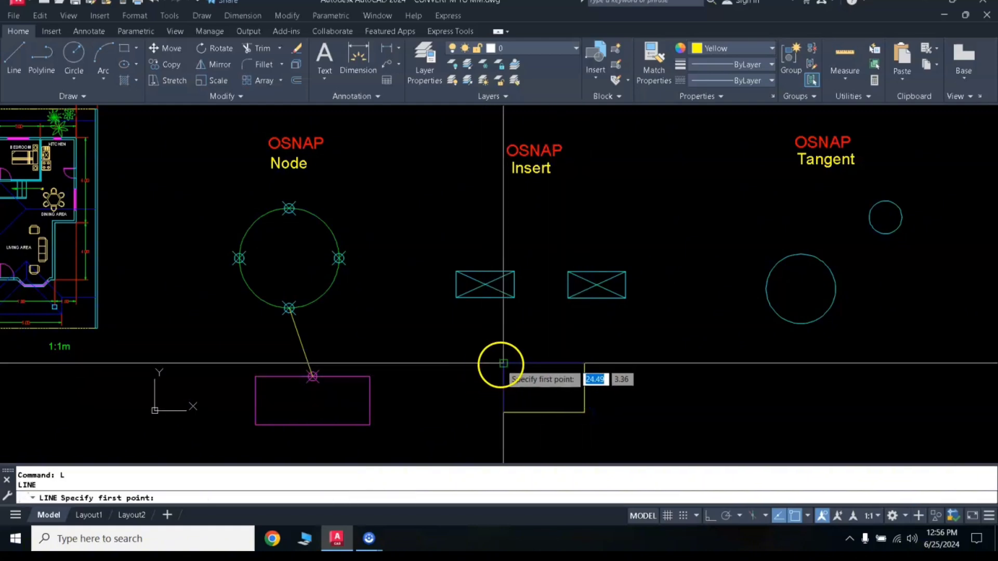
pyautogui.click(503, 363)
pyautogui.click(584, 412)
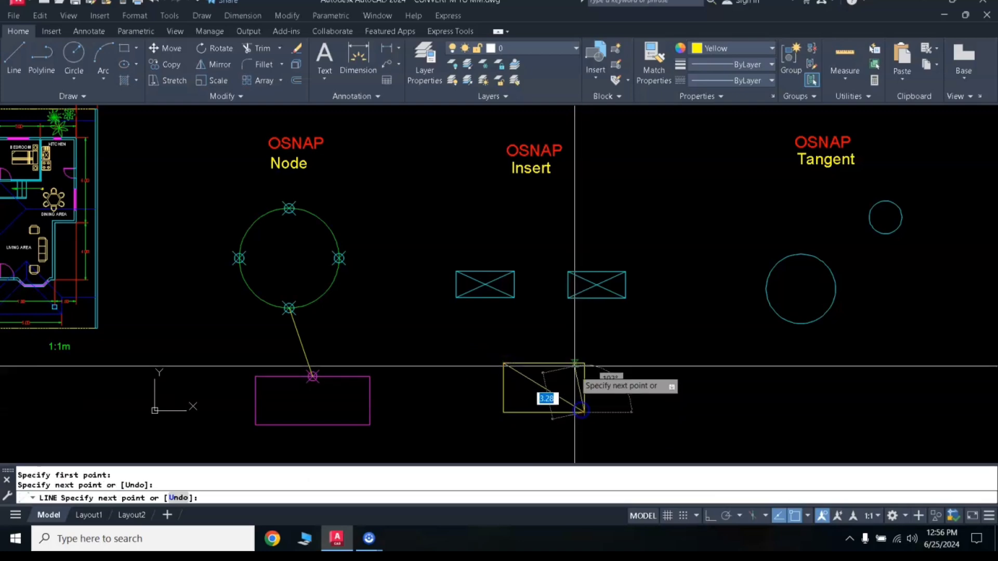
pyautogui.press('Return')
pyautogui.press('Return')
pyautogui.click(584, 364)
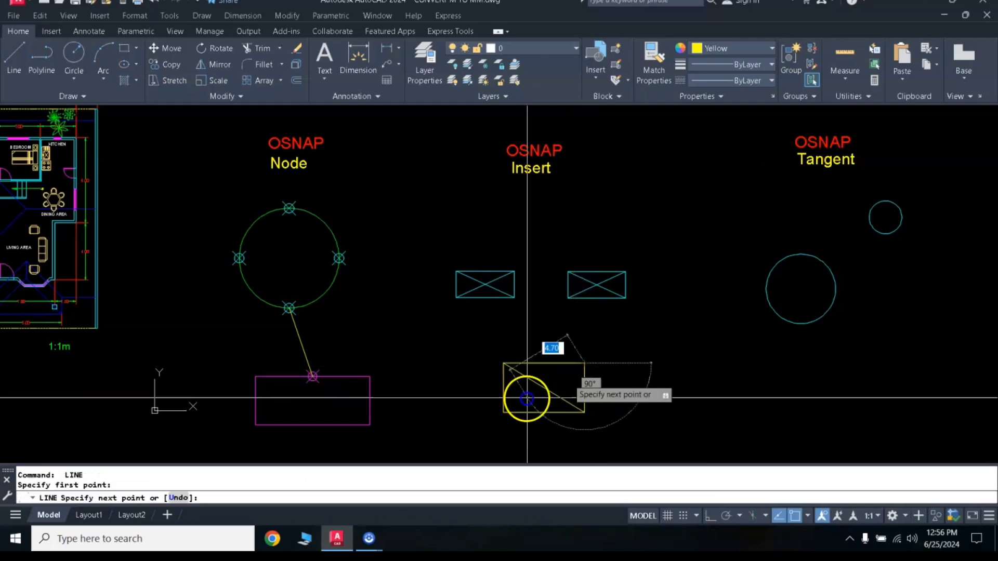
pyautogui.click(503, 413)
pyautogui.press('Return')
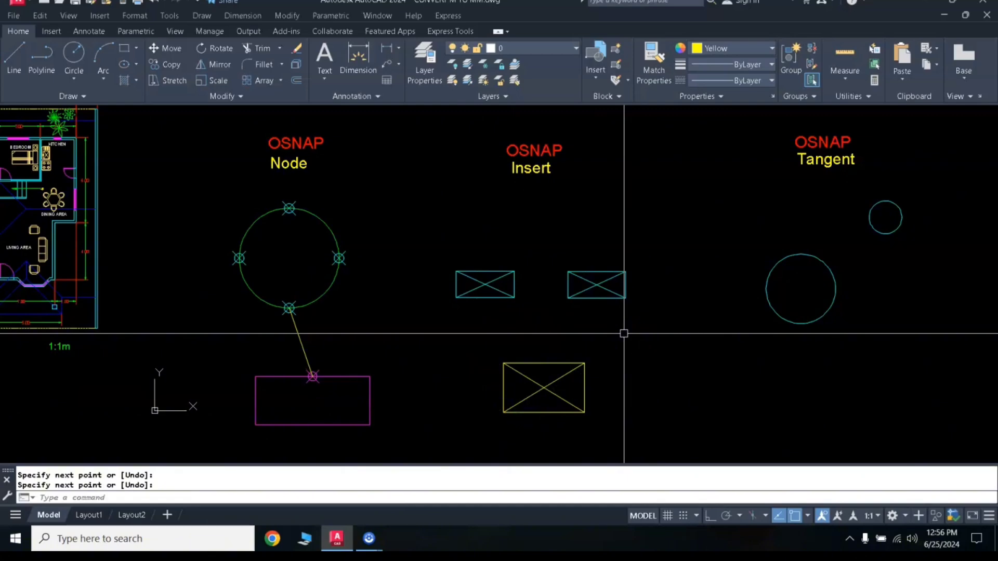
pyautogui.write('B')
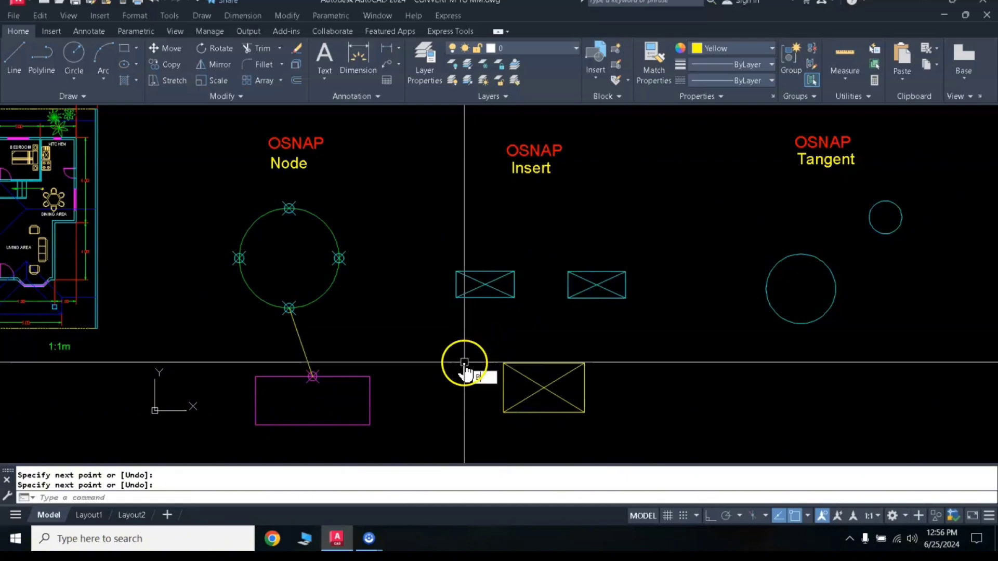
pyautogui.write('LOCK')
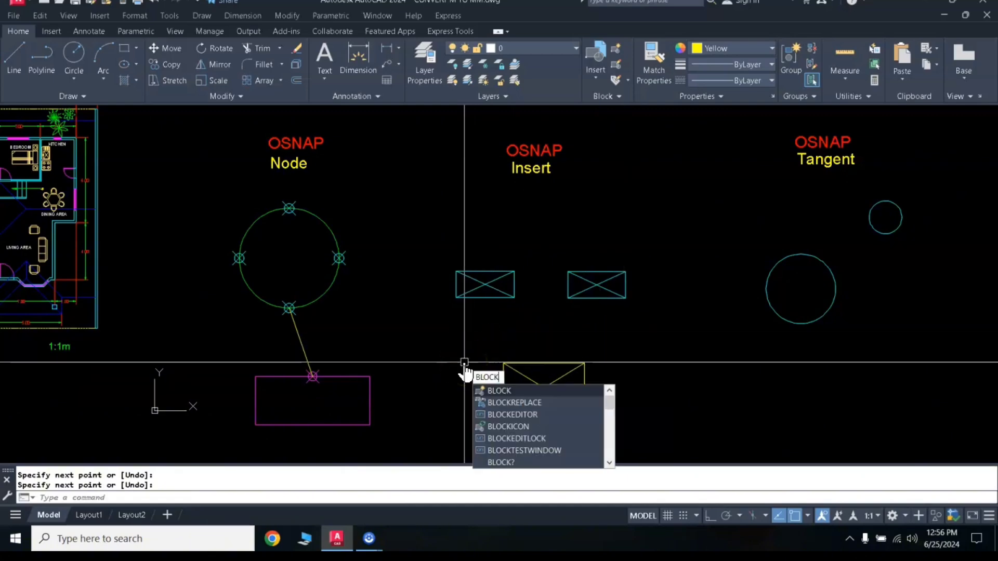
pyautogui.write('s')
pyautogui.press('Return')
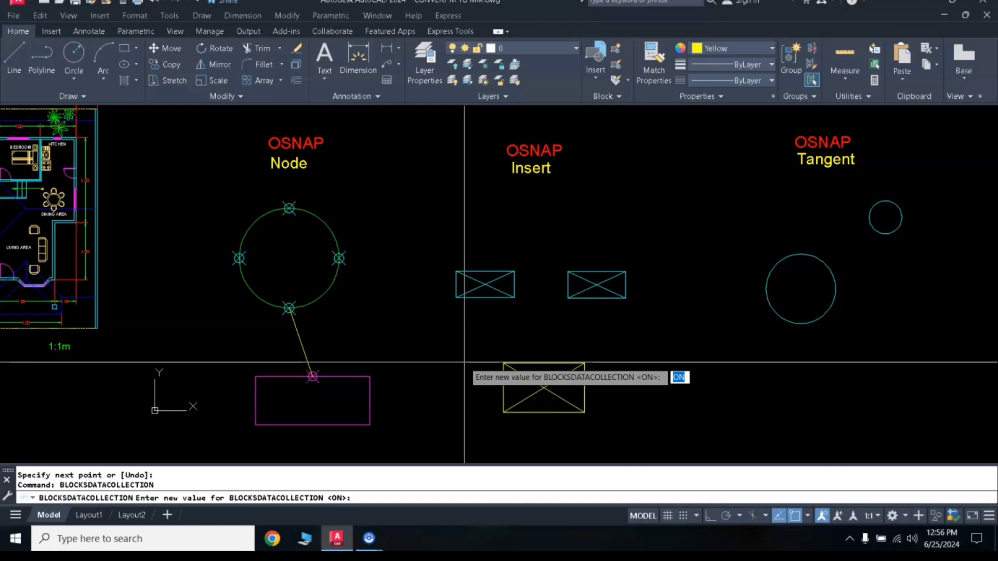
pyautogui.press('Escape')
# Start a block definition named block 3 with its base point where the yellow rectangle's diagonals cross
pyautogui.write('blo')
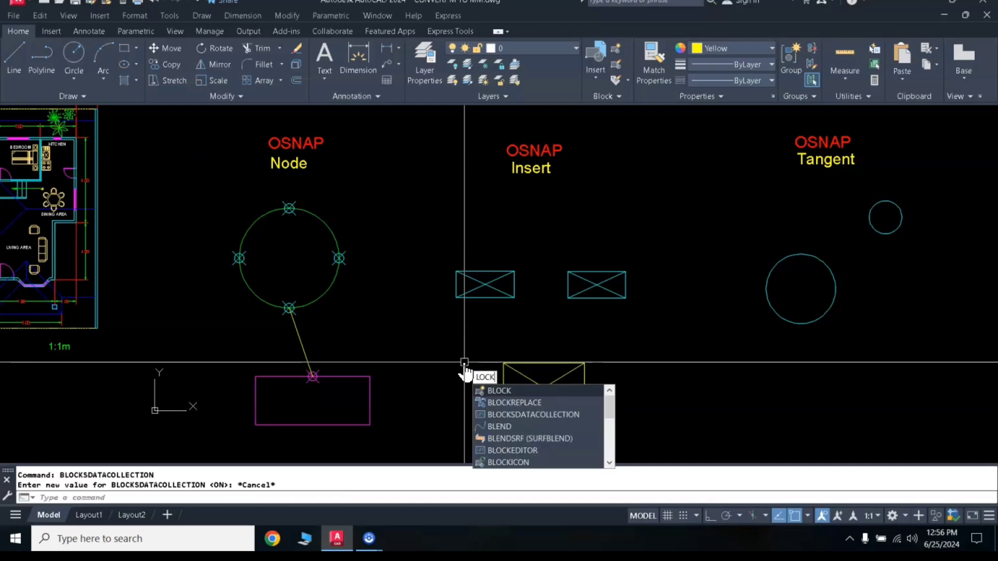
pyautogui.write('ck')
pyautogui.press('Return')
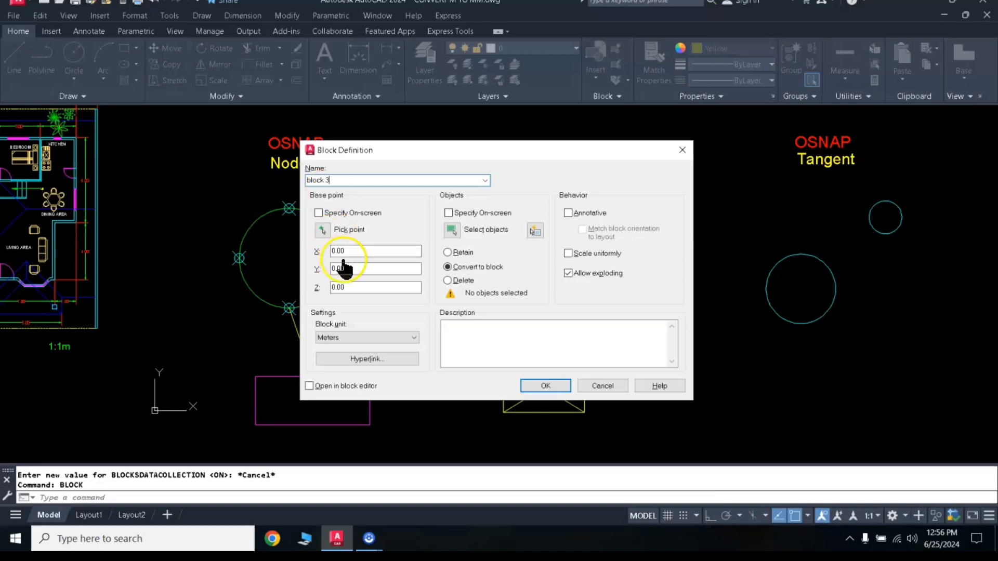
pyautogui.click(323, 232)
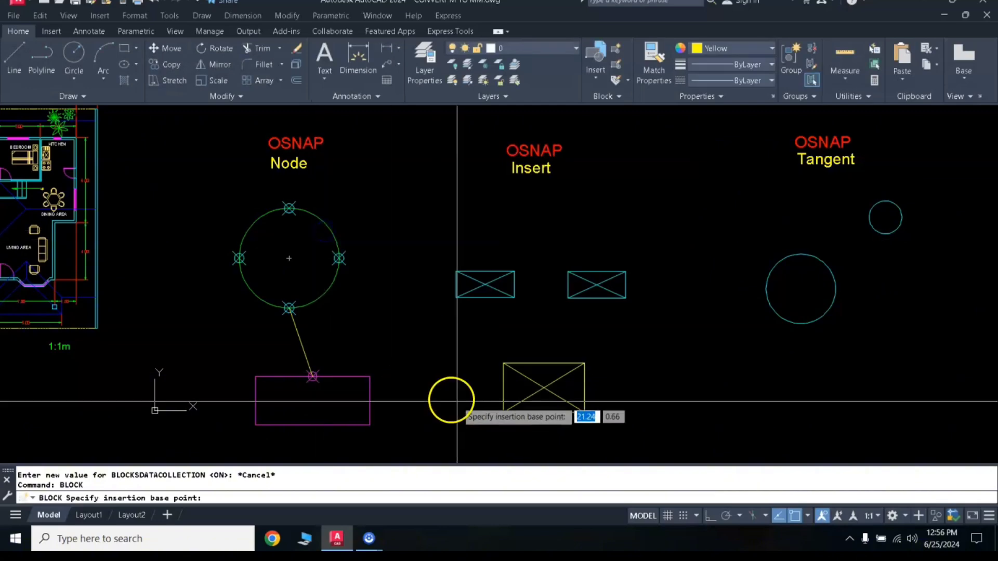
pyautogui.click(543, 387)
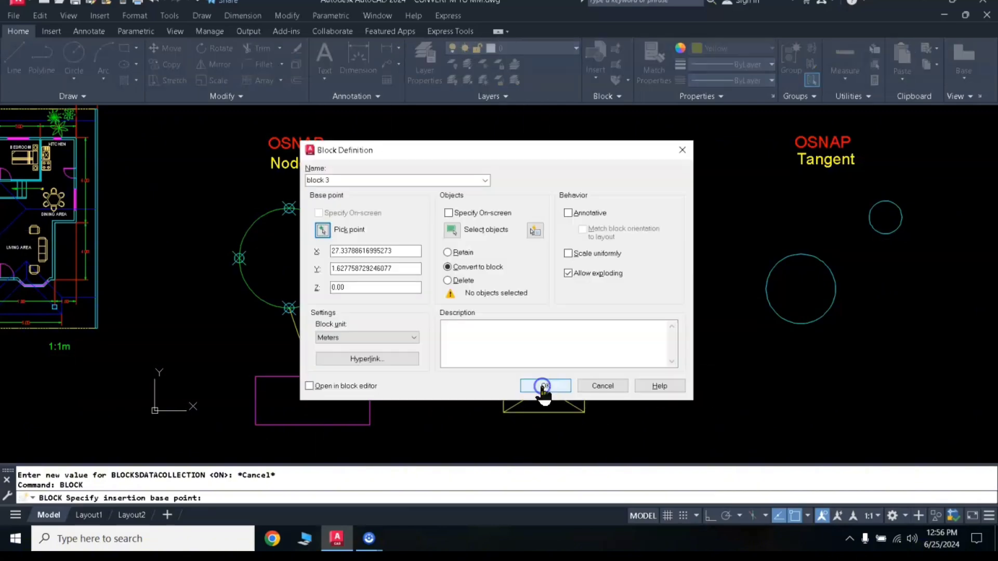
# Add the yellow rectangle and both its diagonals to the block definition, convert them to the block and finish it
pyautogui.click(455, 232)
pyautogui.click(485, 350)
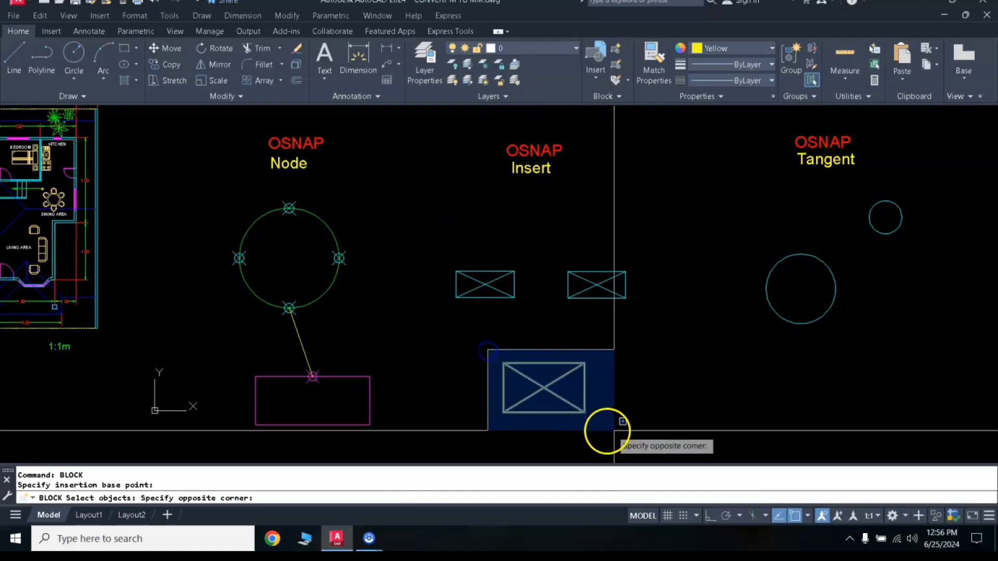
pyautogui.click(614, 431)
pyautogui.press('Return')
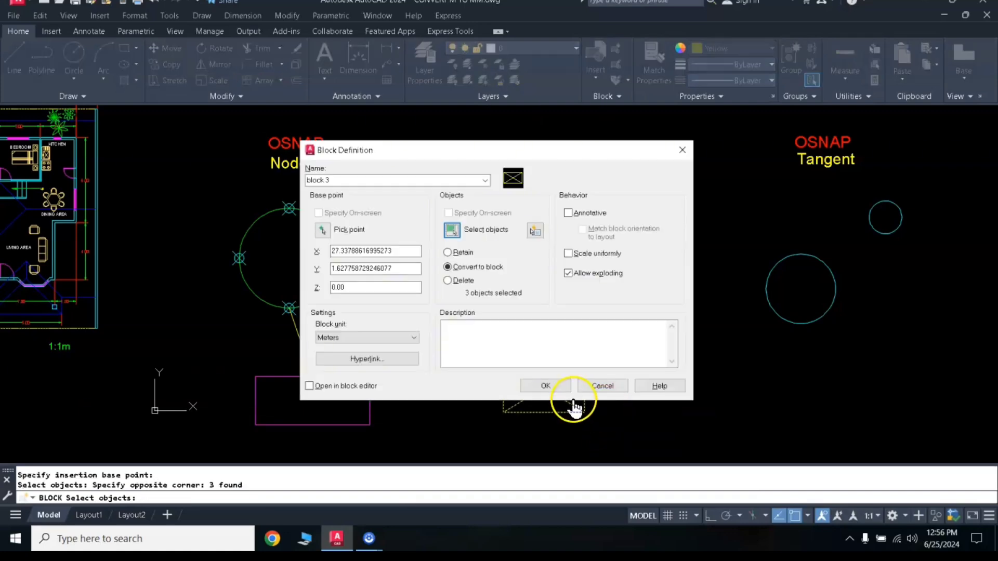
pyautogui.click(545, 386)
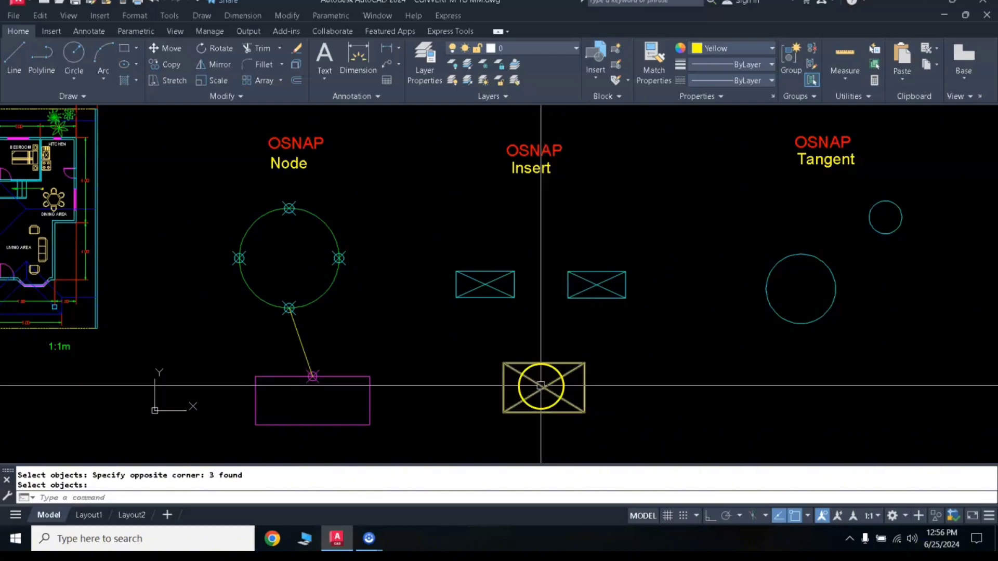
pyautogui.press('Escape')
pyautogui.press('Escape')
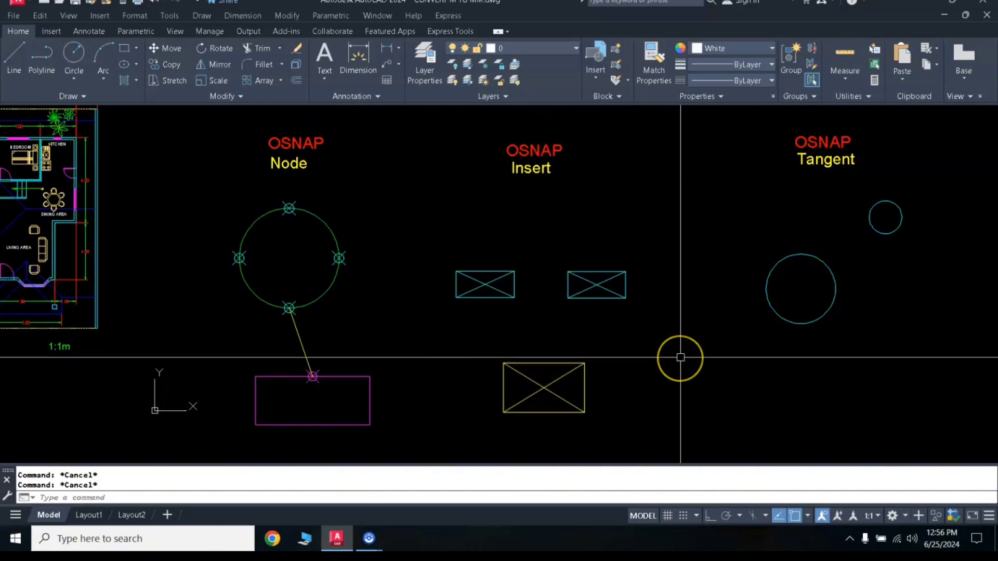
# Draw a white line from a free point right of the yellow block to its insertion point, using the Insert snap
pyautogui.write('l')
pyautogui.press('Return')
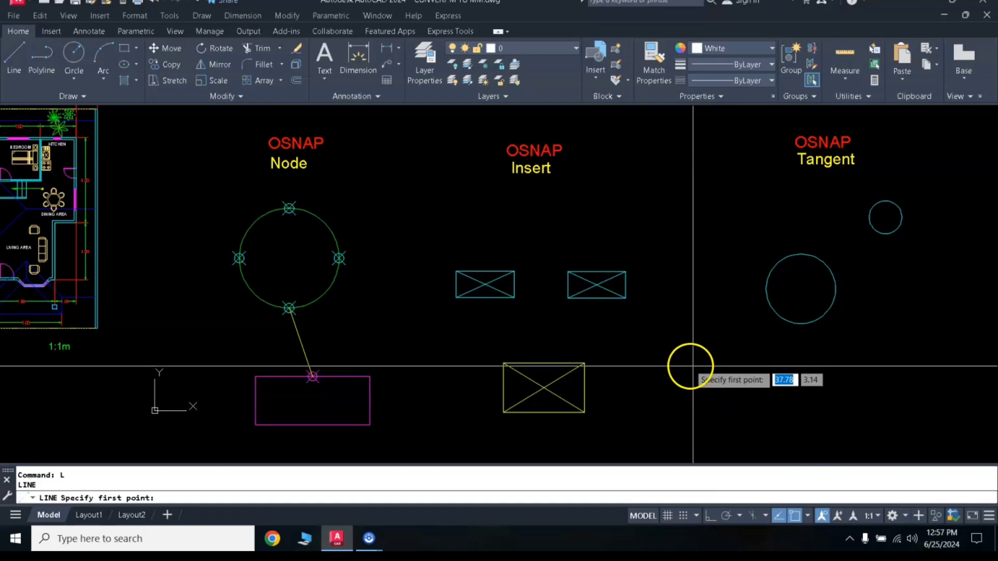
pyautogui.click(707, 341)
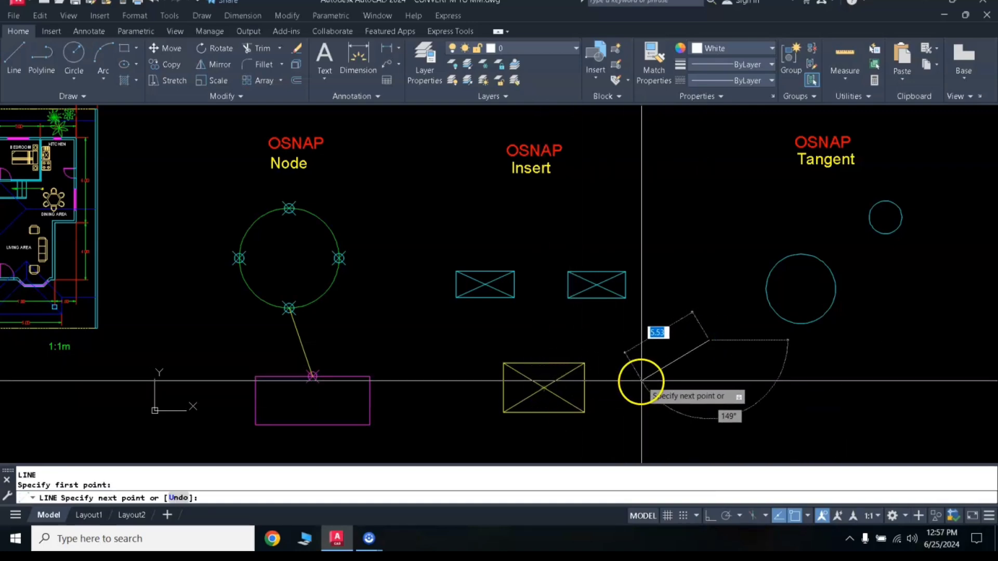
pyautogui.keyDown('shift'); pyautogui.rightClick(638, 366); pyautogui.keyUp('shift')
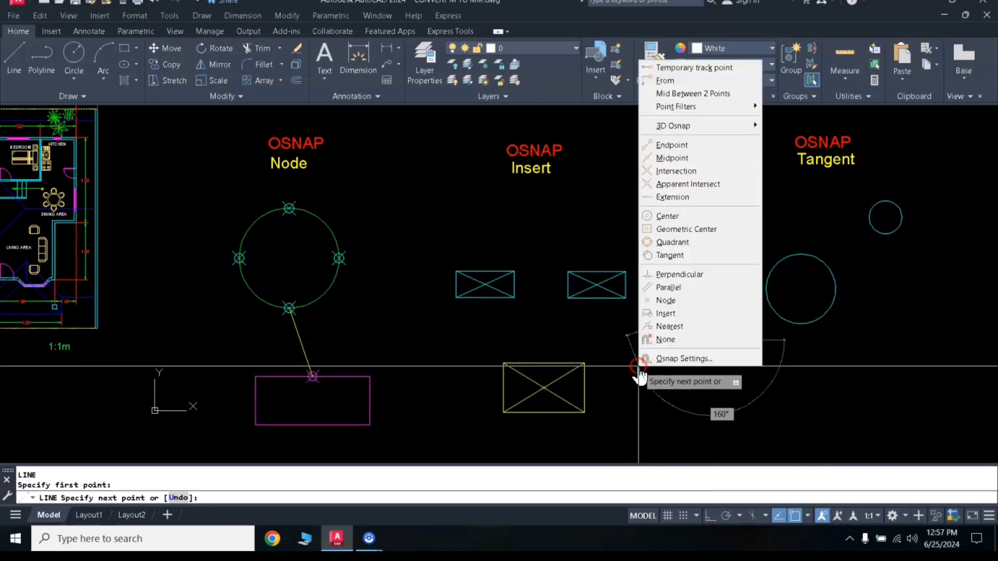
pyautogui.click(675, 314)
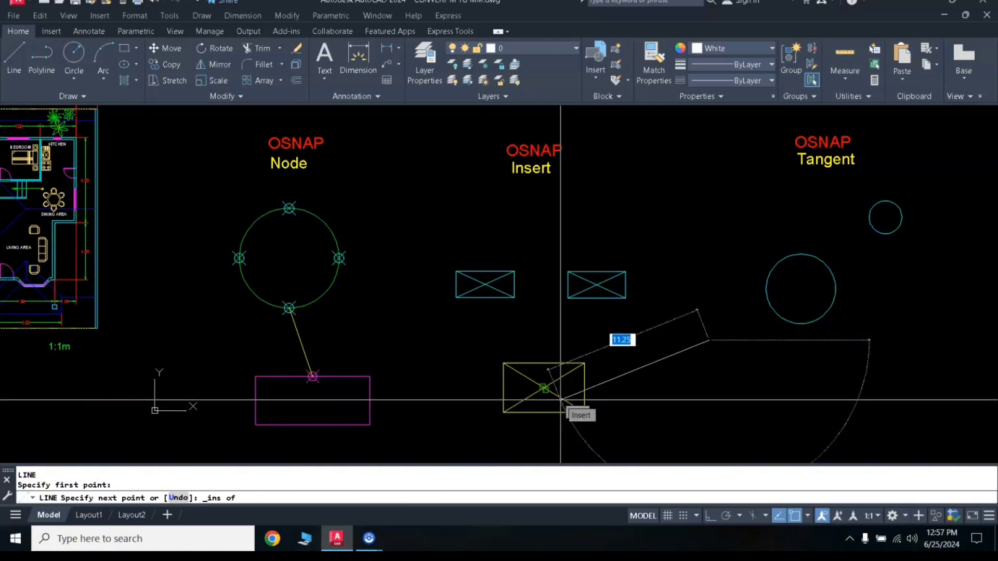
pyautogui.click(560, 399)
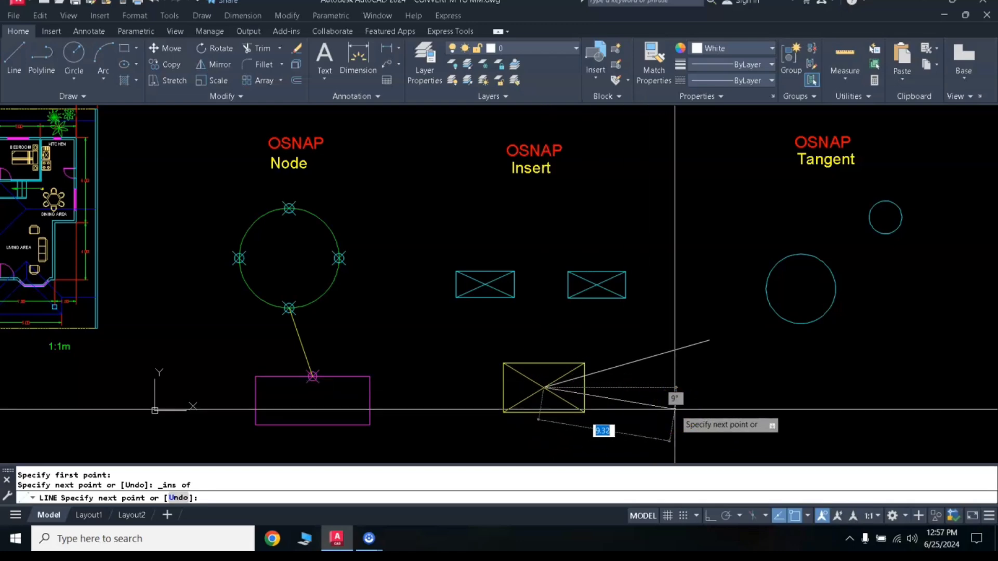
pyautogui.press('Return')
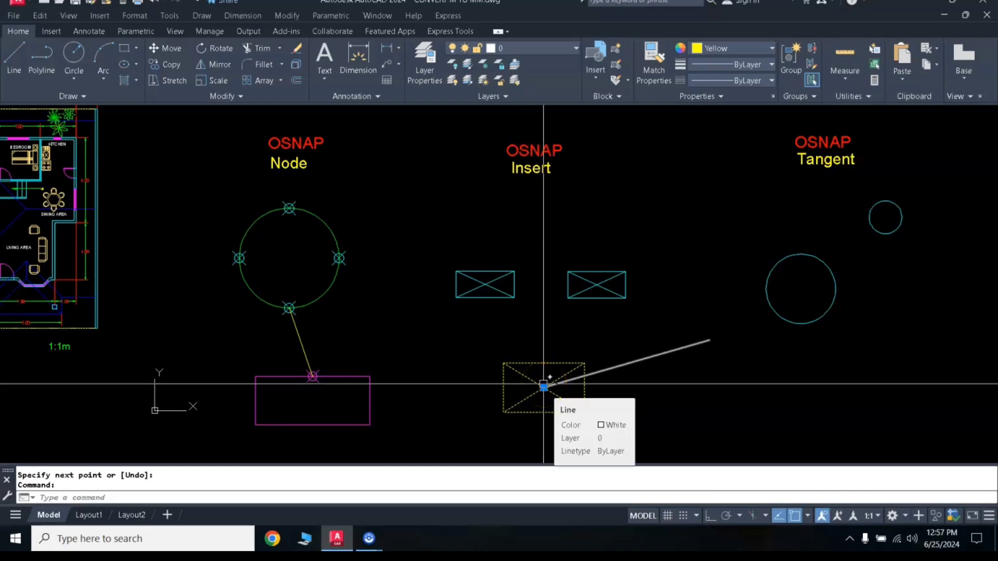
# Select the two cyan crossed-rectangle blocks to examine where their insertion points lie
pyautogui.click(483, 298)
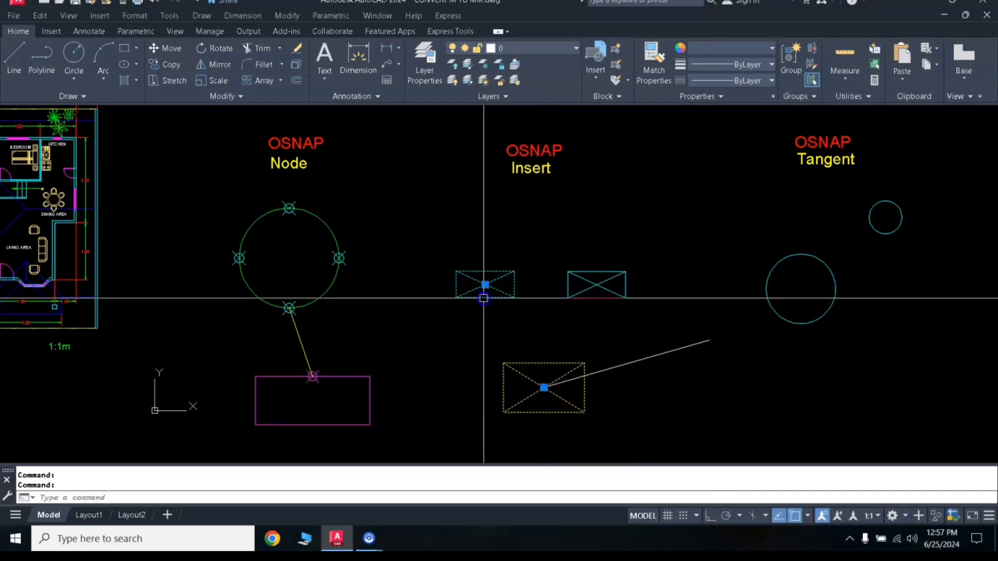
pyautogui.click(590, 290)
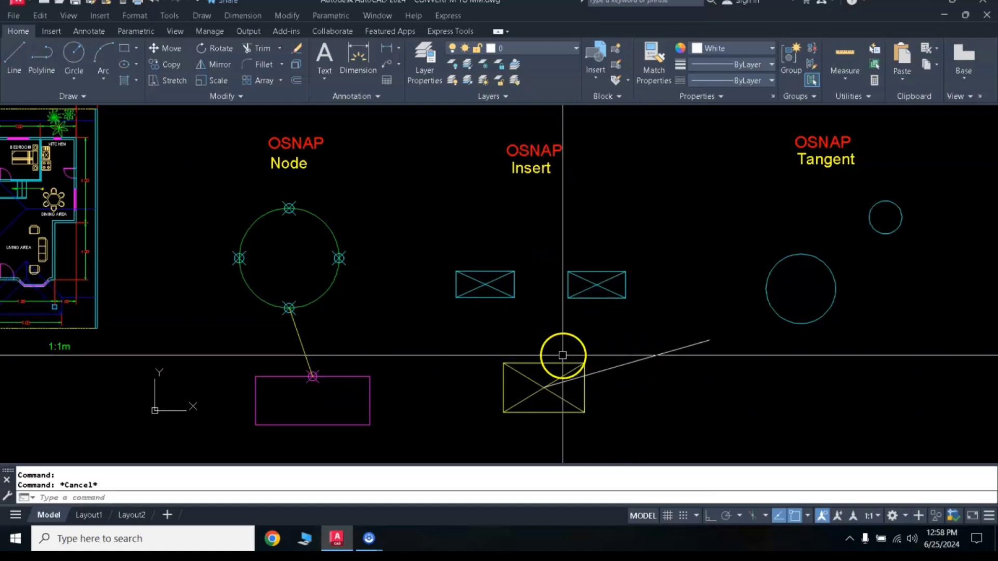
# Move the right-hand cyan block about 6.8 units at 50° up and right, taking its insertion point as base with the Insert snap
pyautogui.write('m')
pyautogui.press('Return')
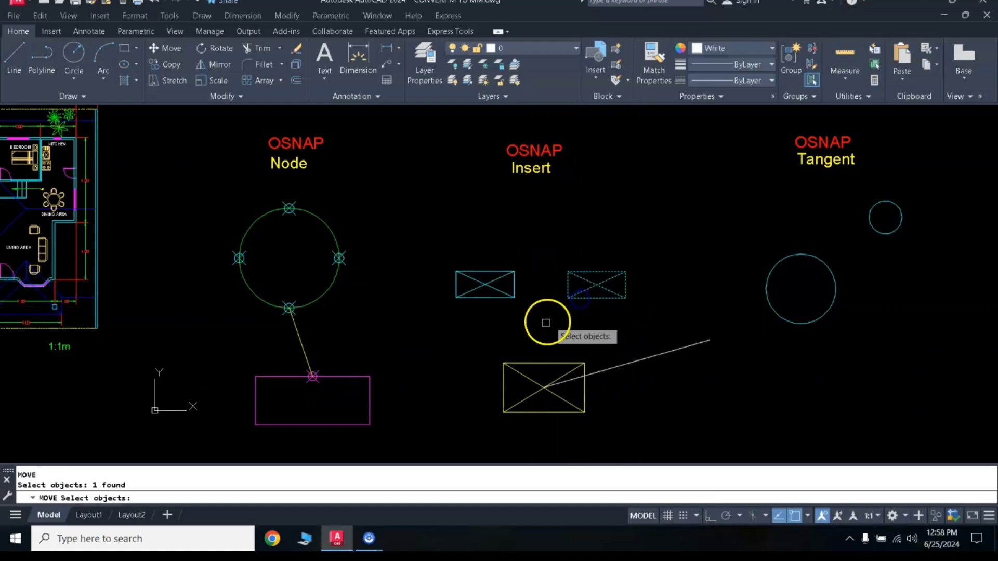
pyautogui.press('Return')
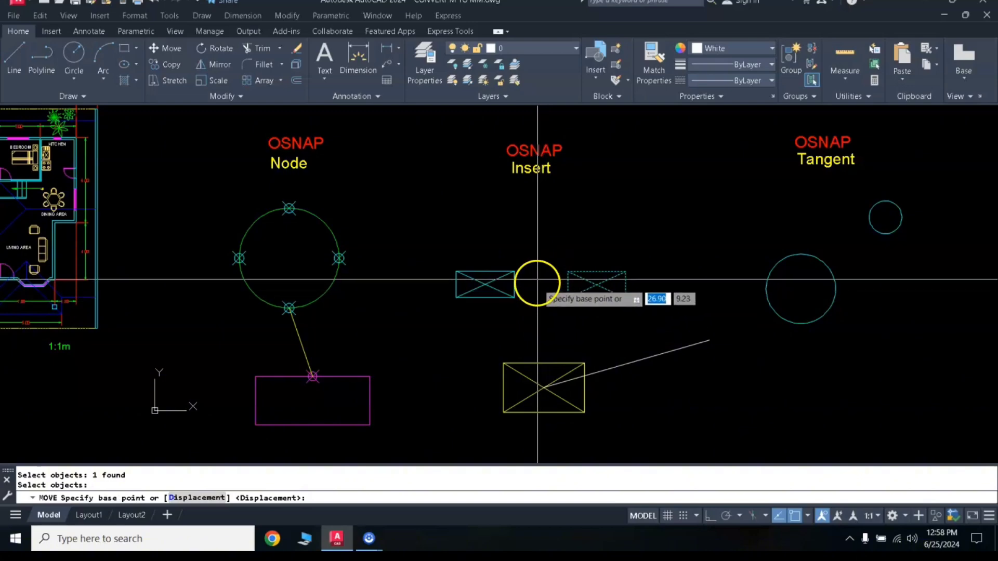
pyautogui.keyDown('shift'); pyautogui.rightClick(536, 237); pyautogui.keyUp('shift')
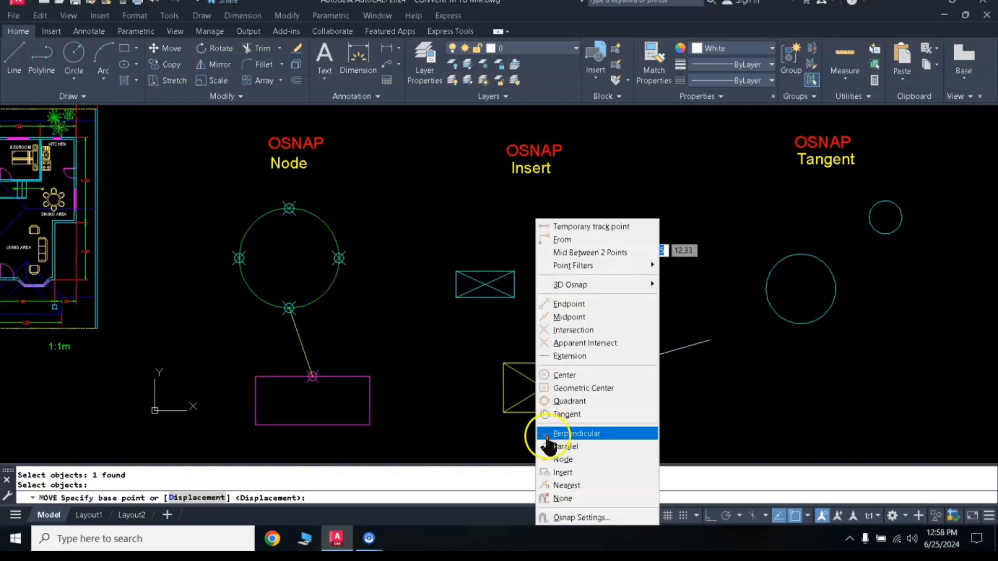
pyautogui.click(563, 473)
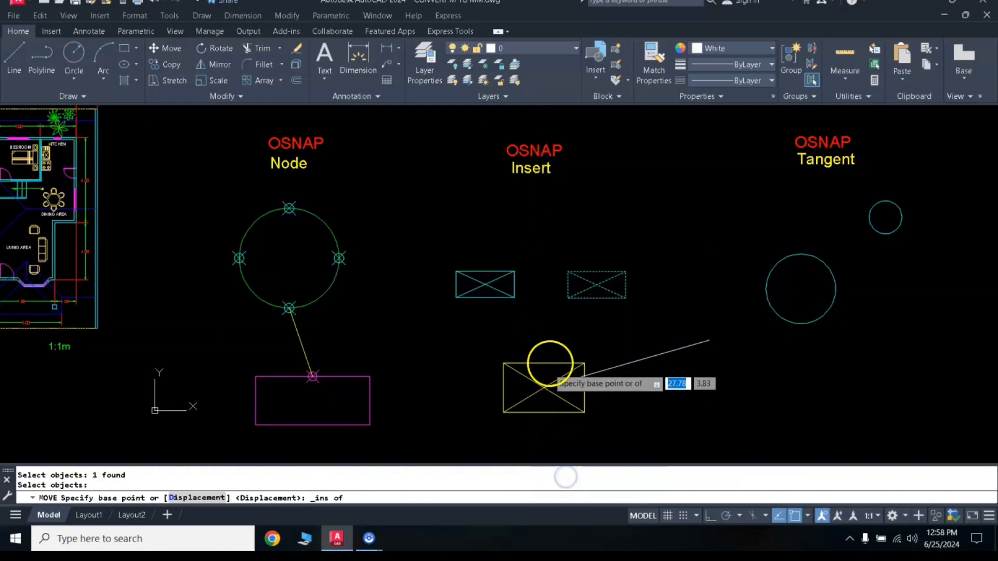
pyautogui.click(564, 289)
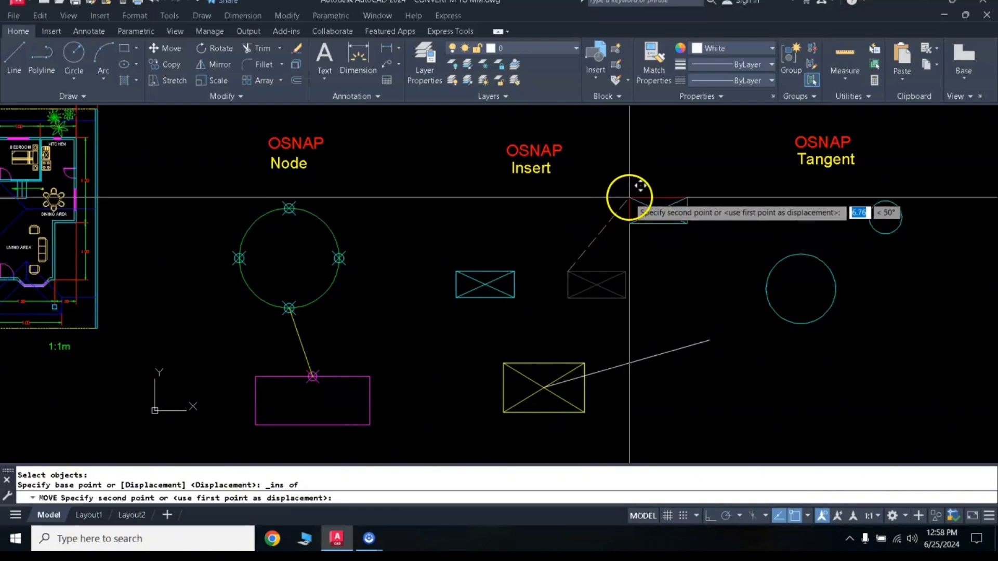
pyautogui.click(628, 197)
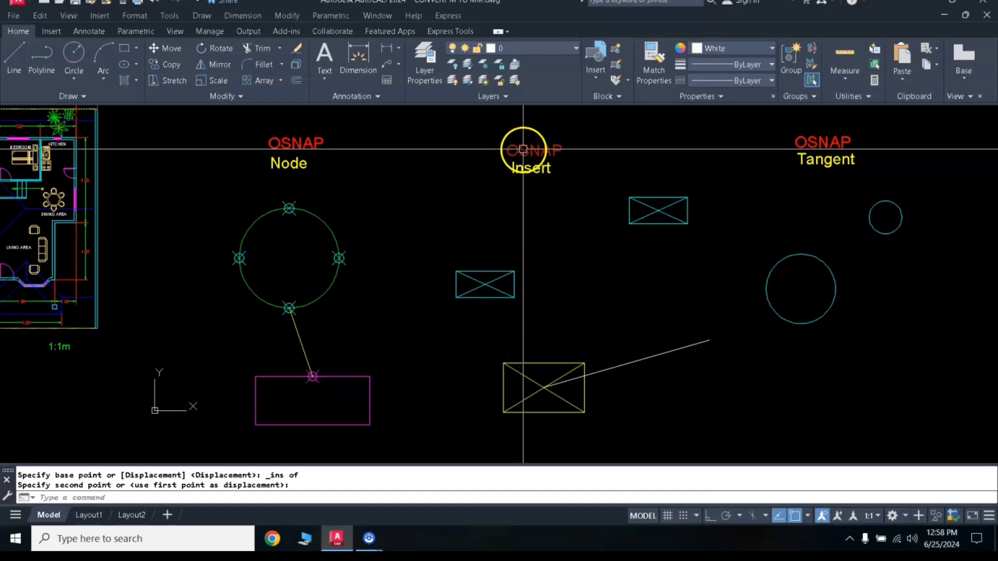
# Draw a line along the upper-left sides of the large and small circles in the Tangent example, using the Tangent snap at both ends
pyautogui.moveTo(723, 233)
pyautogui.mouseDown(button='middle')
pyautogui.moveTo(603, 229)
pyautogui.moveTo(653, 234)
pyautogui.moveTo(534, 242)
pyautogui.mouseUp(button='middle')
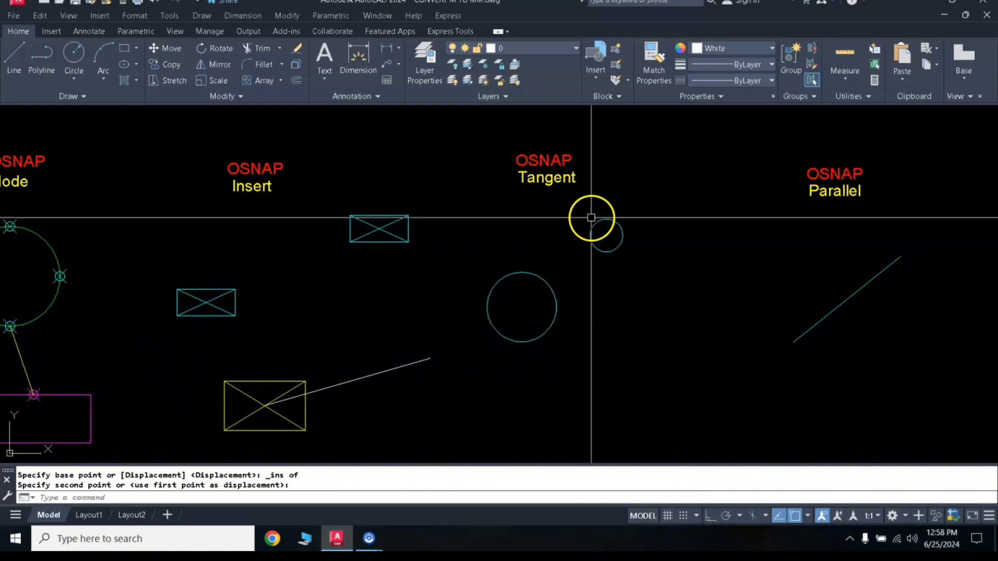
pyautogui.press('Escape')
pyautogui.write('L')
pyautogui.press('Return')
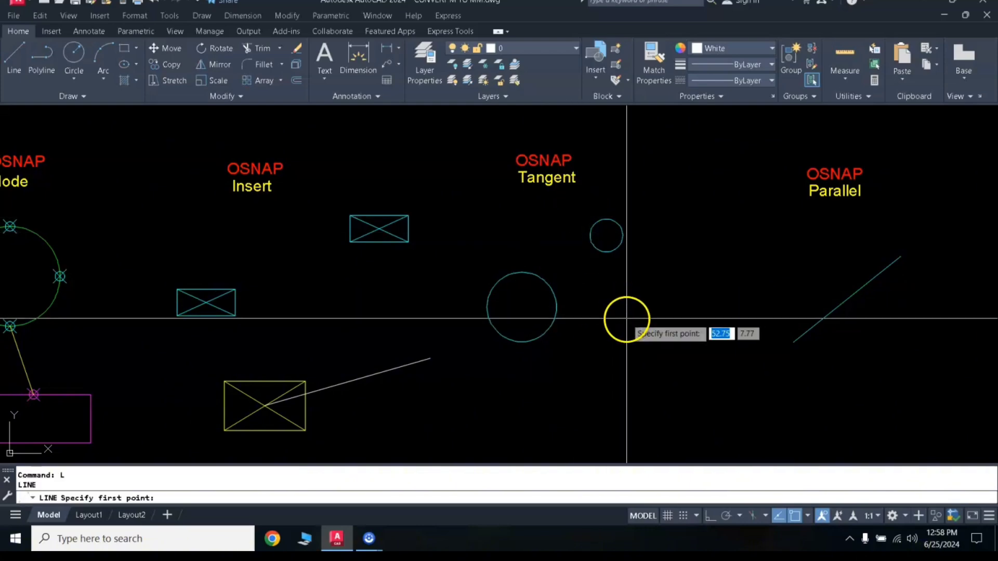
pyautogui.keyDown('shift'); pyautogui.rightClick(697, 273); pyautogui.keyUp('shift')
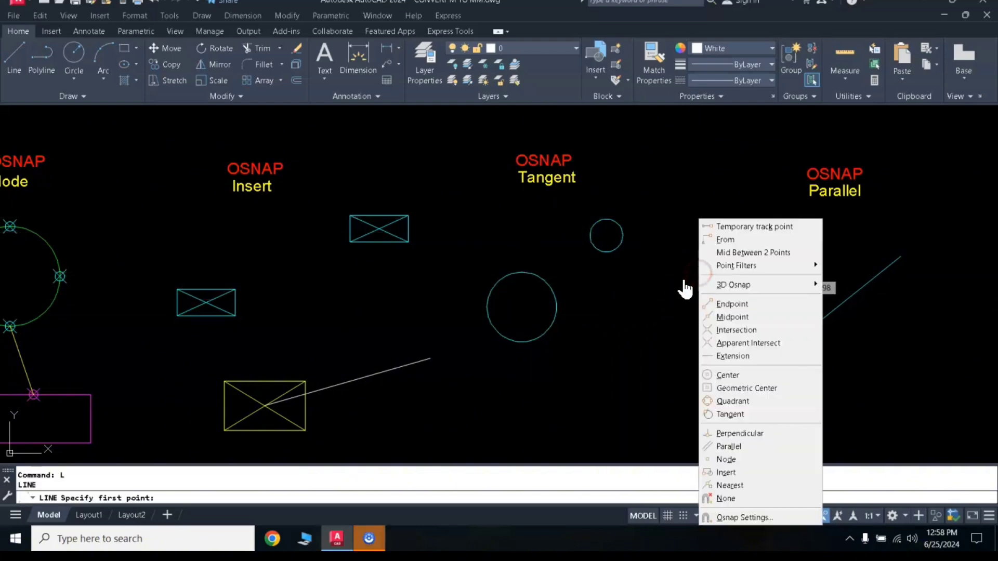
pyautogui.click(730, 414)
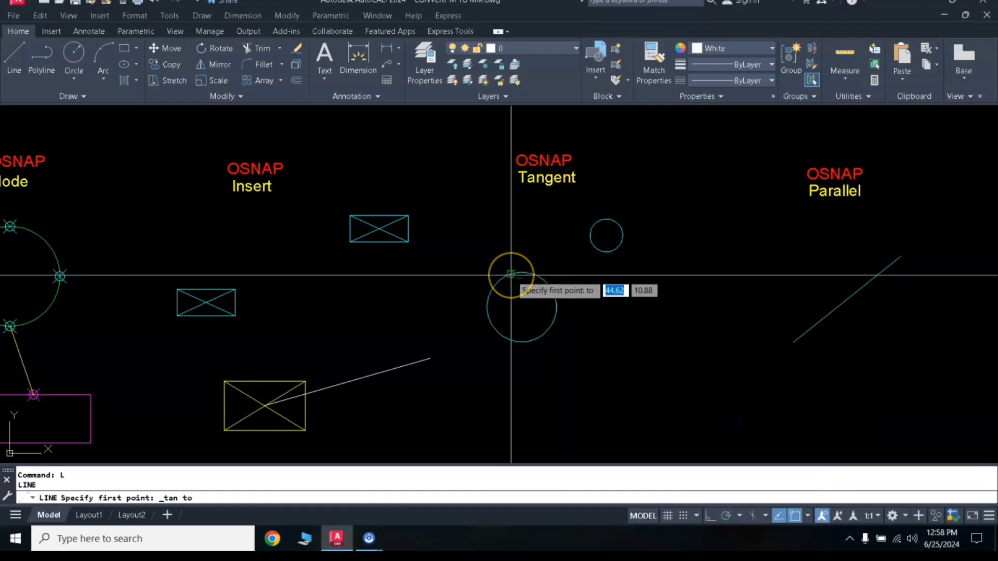
pyautogui.keyDown('shift'); pyautogui.rightClick(556, 209); pyautogui.keyUp('shift')
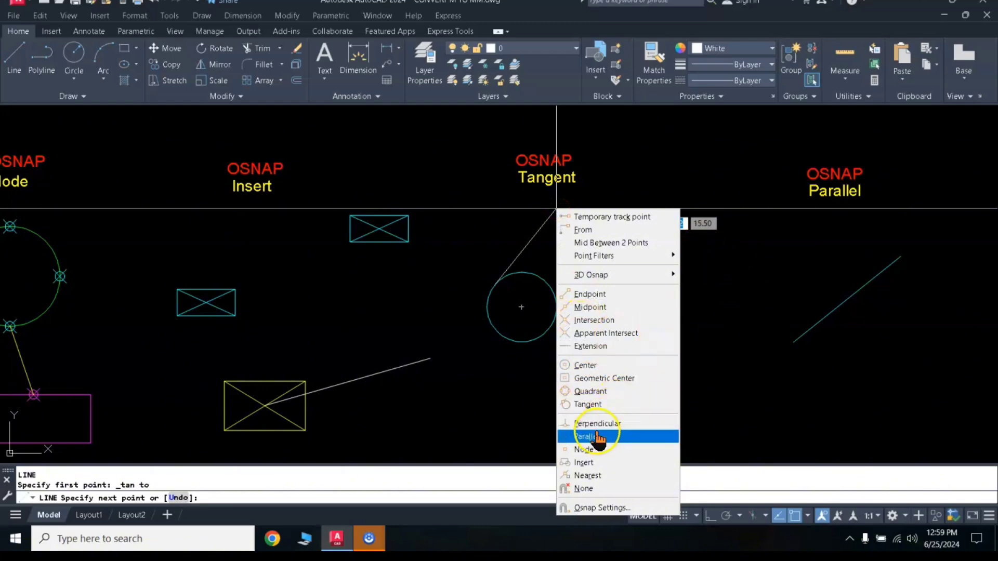
pyautogui.click(594, 414)
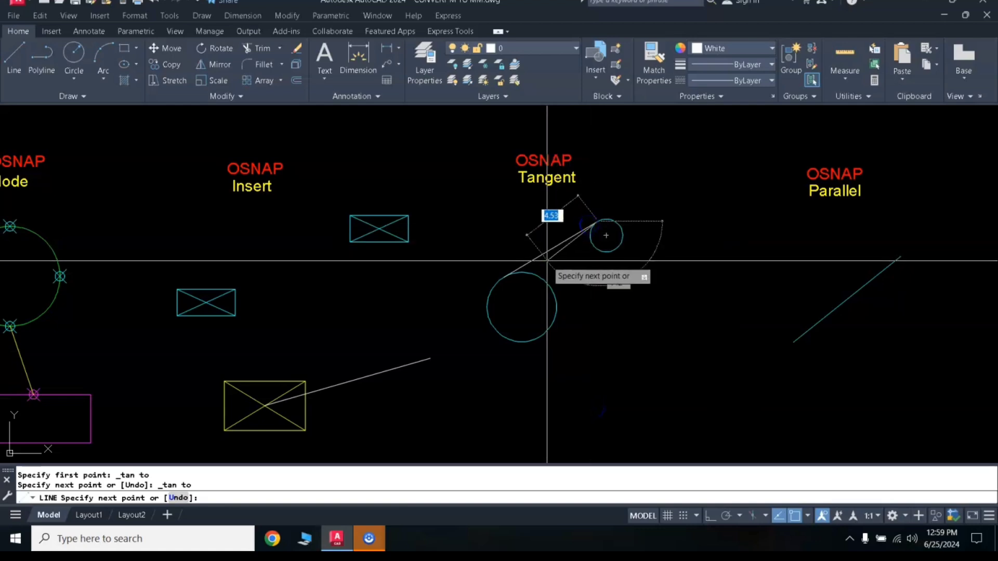
pyautogui.press('Return')
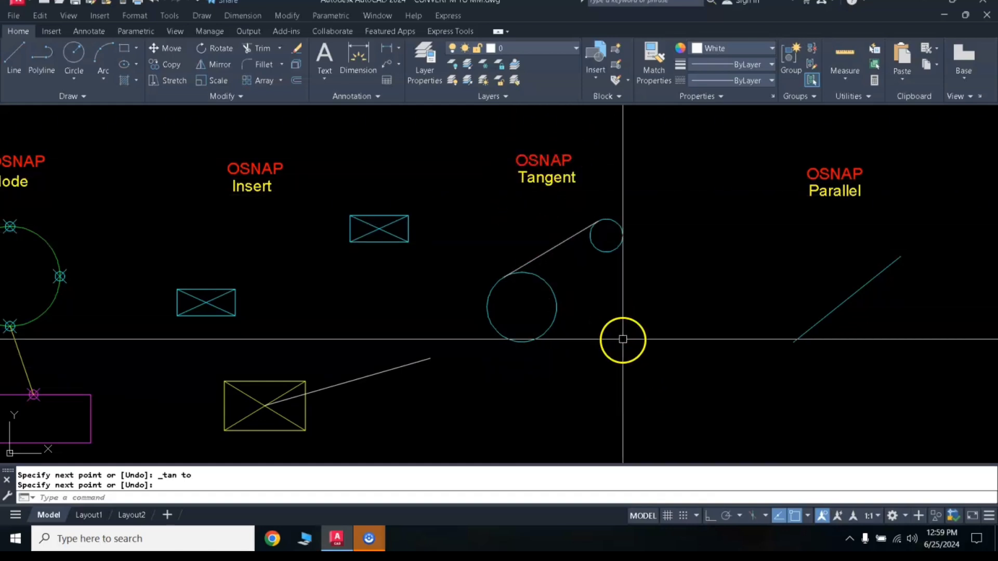
# Draw a second line joining the lower-right sides of the large and small circles with Tangent snaps and check its contact point
pyautogui.keyDown('shift'); pyautogui.rightClick(672, 281); pyautogui.keyUp('shift')
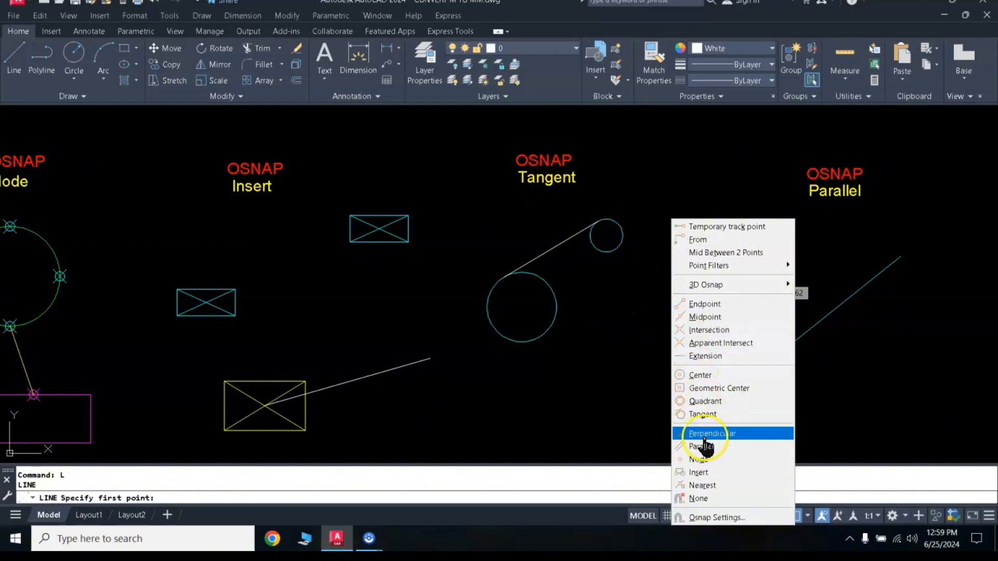
pyautogui.click(701, 414)
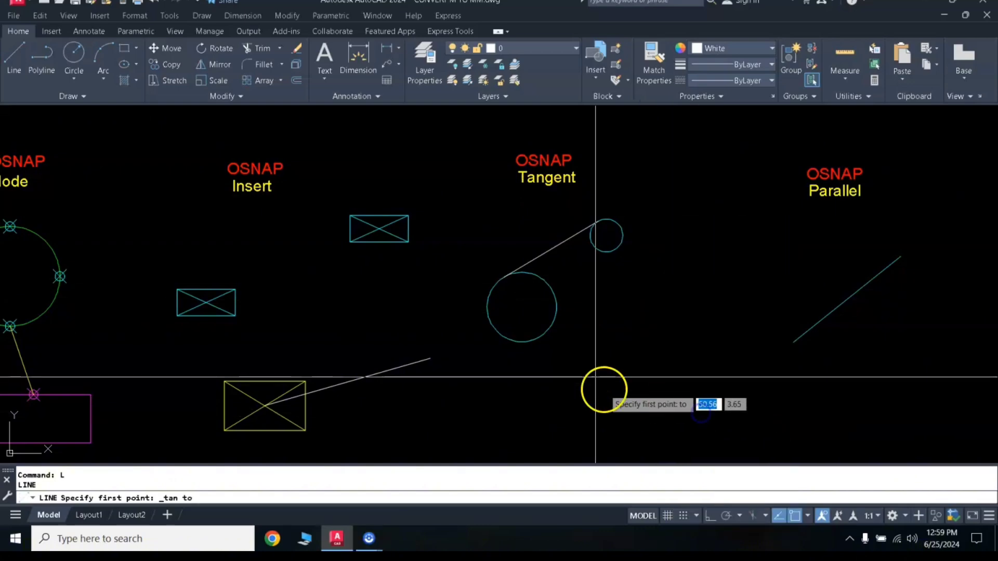
pyautogui.click(557, 322)
pyautogui.keyDown('shift'); pyautogui.rightClick(652, 301); pyautogui.keyUp('shift')
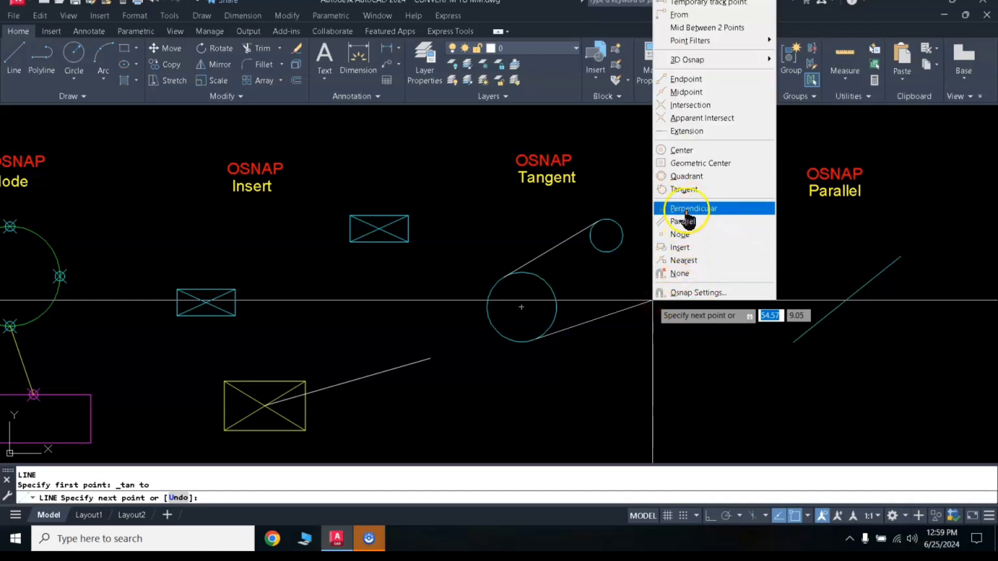
pyautogui.click(684, 189)
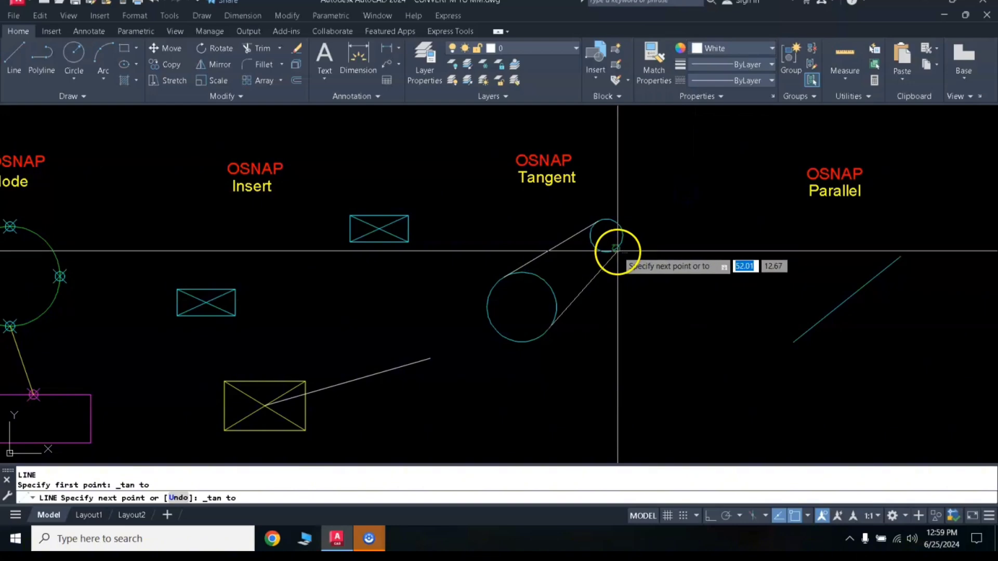
pyautogui.click(616, 251)
pyautogui.scroll(10, 605, 241)
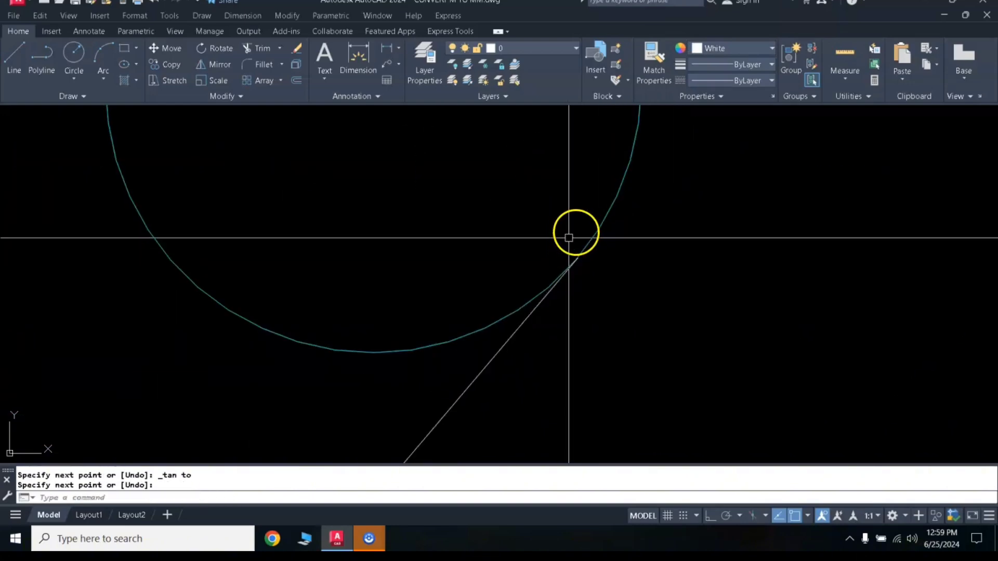
pyautogui.scroll(-10, 570, 265)
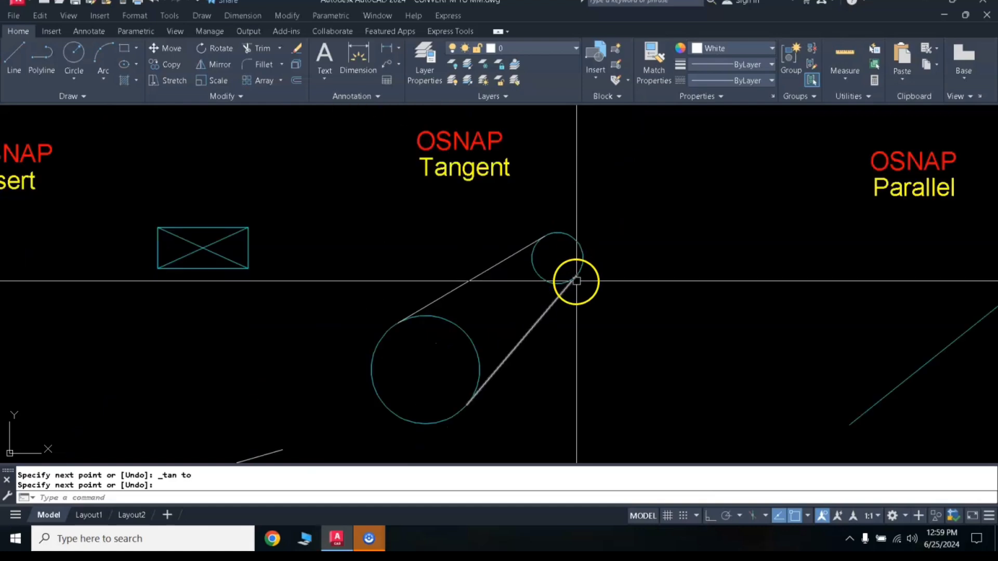
# Draw a line at about 39° just to the lower right of the slanted cyan line in the Parallel example, using the Parallel snap
pyautogui.scroll(8, 498, 343)
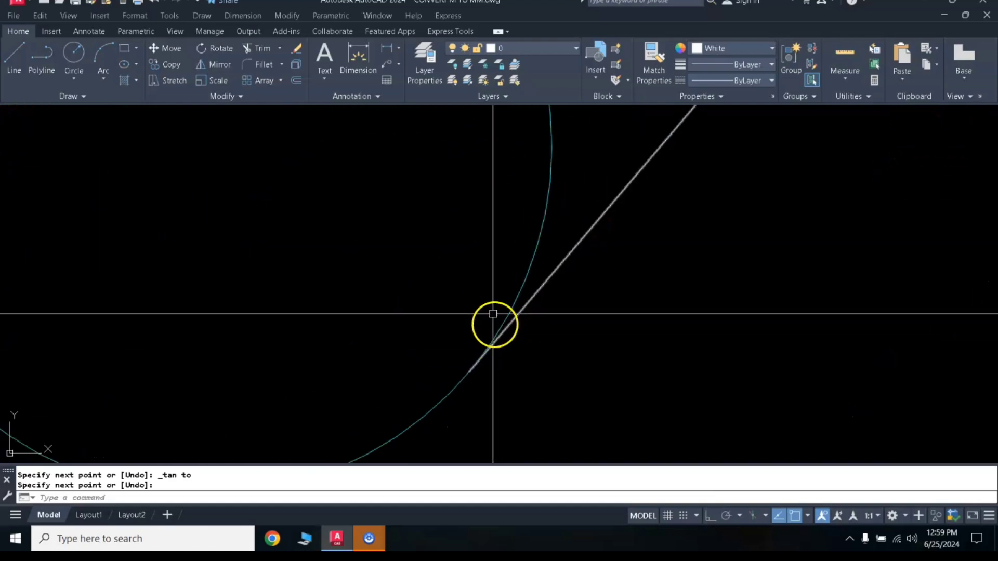
pyautogui.scroll(-5, 492, 323)
pyautogui.scroll(-2, 493, 308)
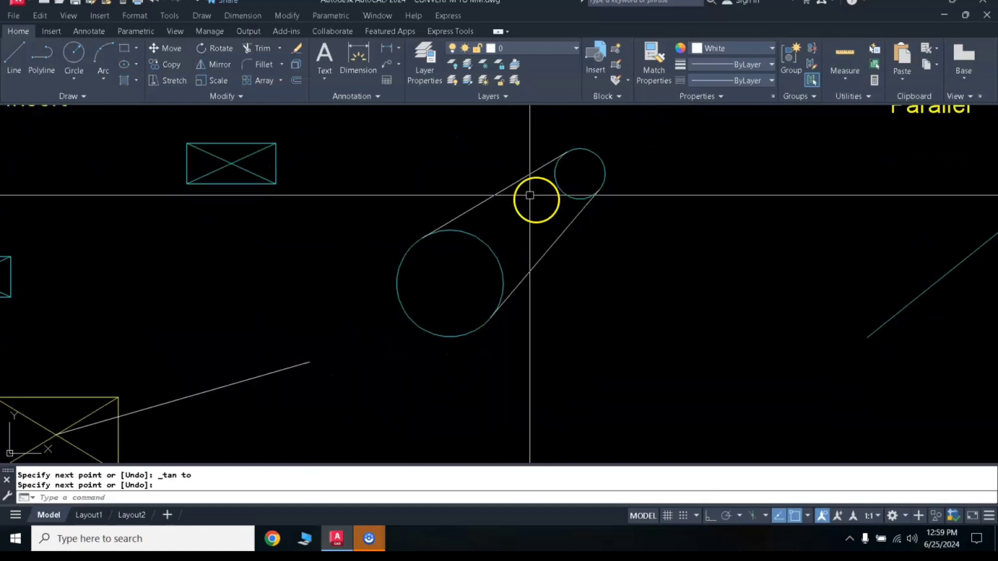
pyautogui.moveTo(672, 235); pyautogui.dragTo(519, 289, button='middle')
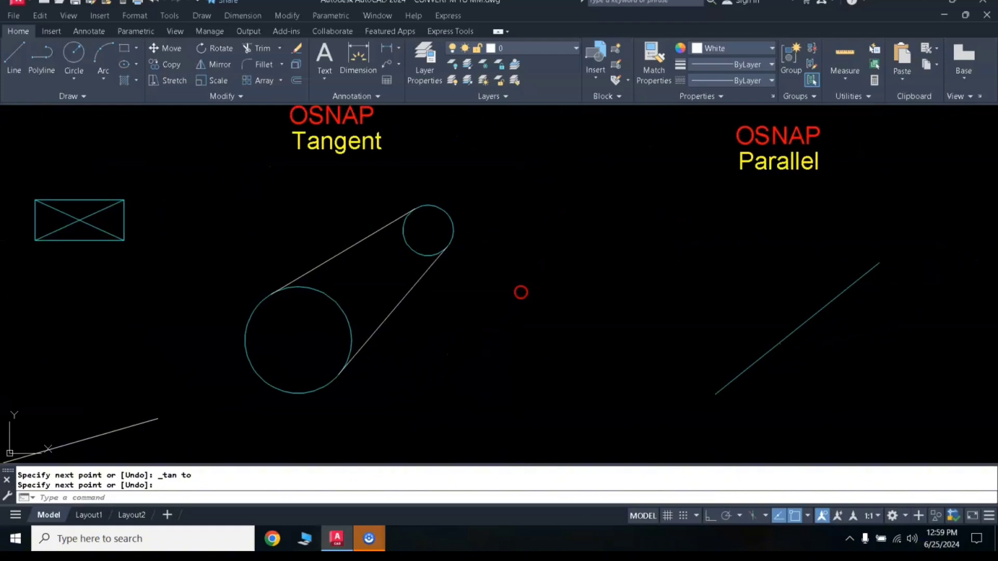
pyautogui.moveTo(632, 248)
pyautogui.mouseDown(button='middle')
pyautogui.moveTo(572, 236)
pyautogui.moveTo(523, 251)
pyautogui.moveTo(544, 232)
pyautogui.mouseUp(button='middle')
pyautogui.scroll(-2, 522, 251)
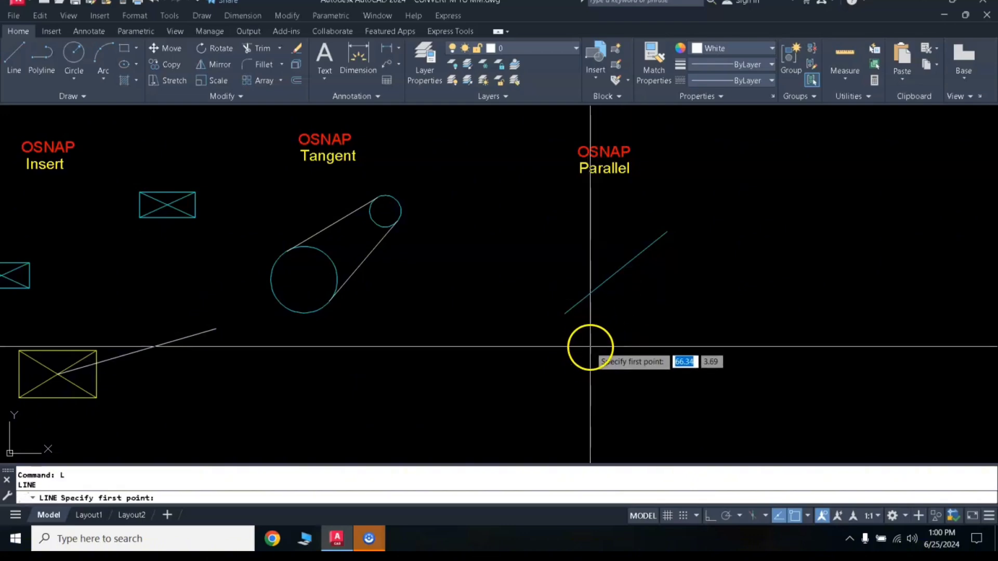
pyautogui.click(594, 344)
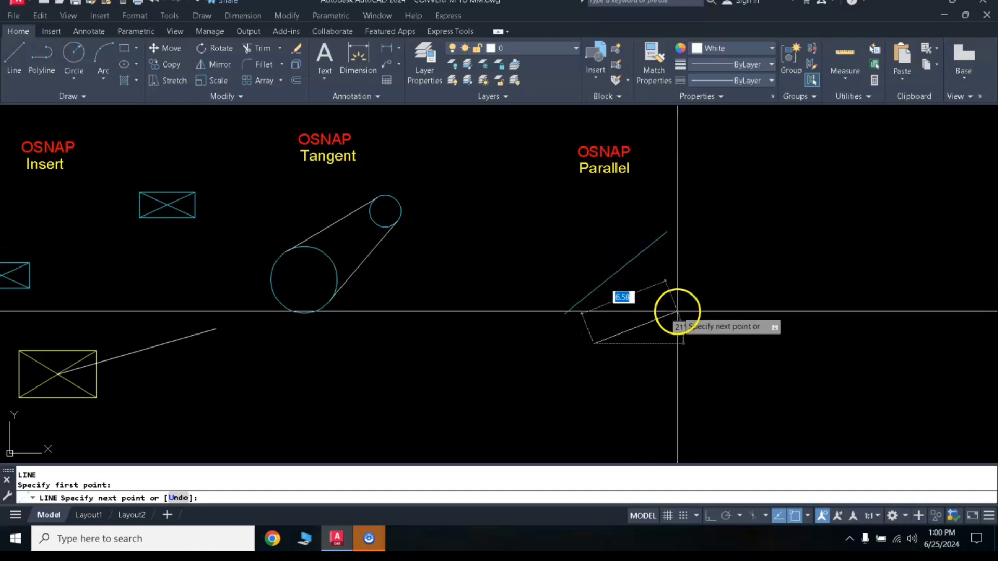
pyautogui.keyDown('shift'); pyautogui.rightClick(680, 283); pyautogui.keyUp('shift')
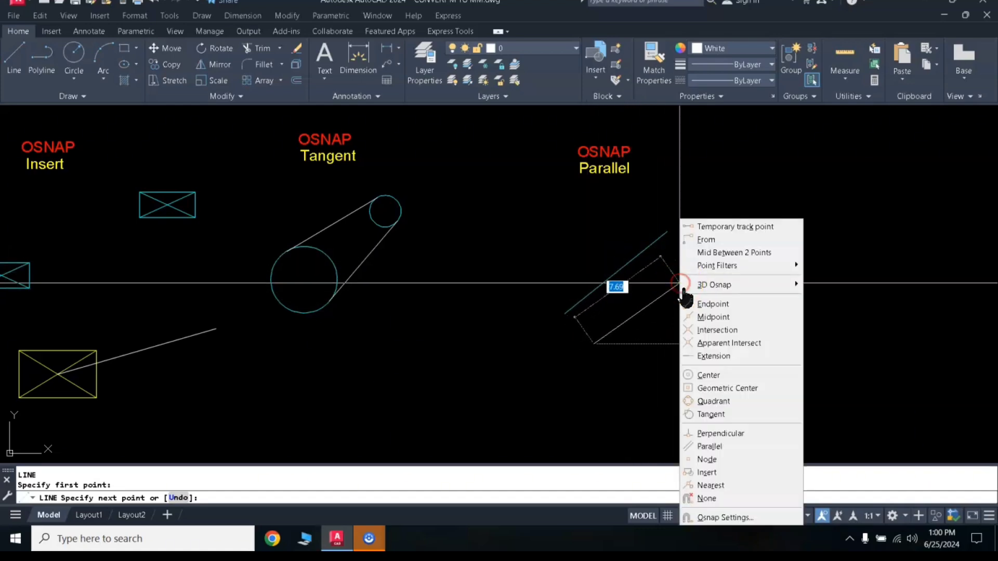
pyautogui.click(710, 447)
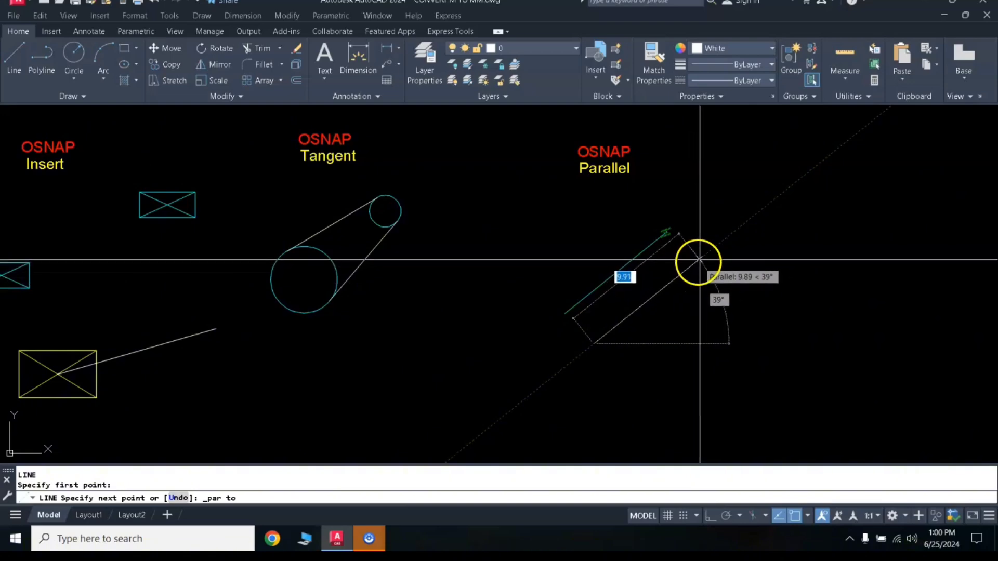
pyautogui.click(727, 237)
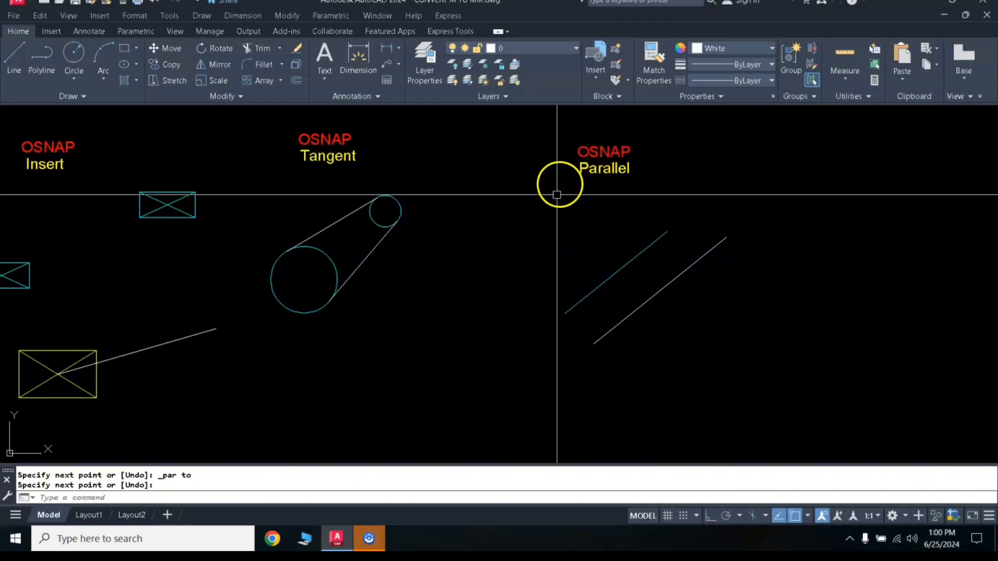
pyautogui.scroll(-2, 588, 290)
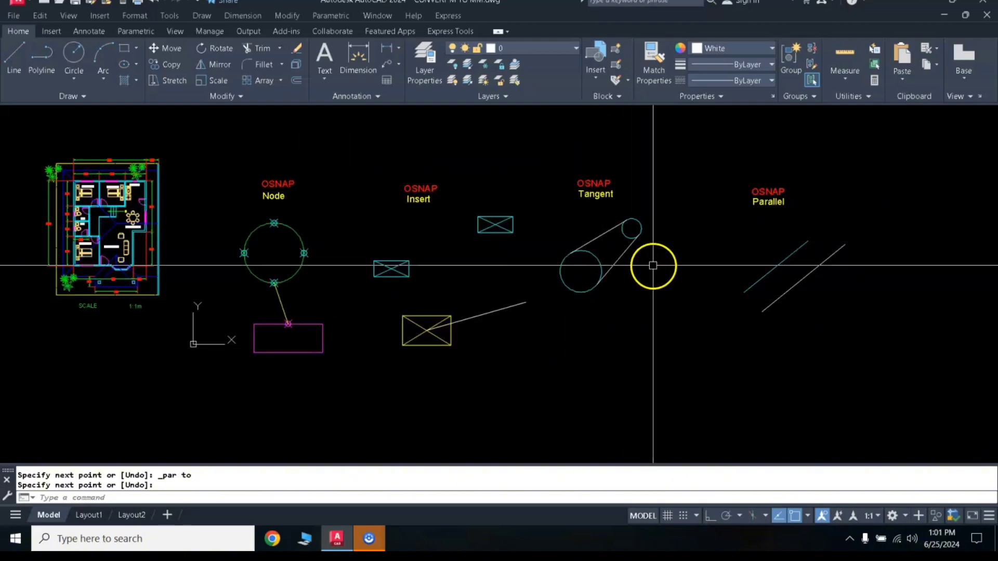